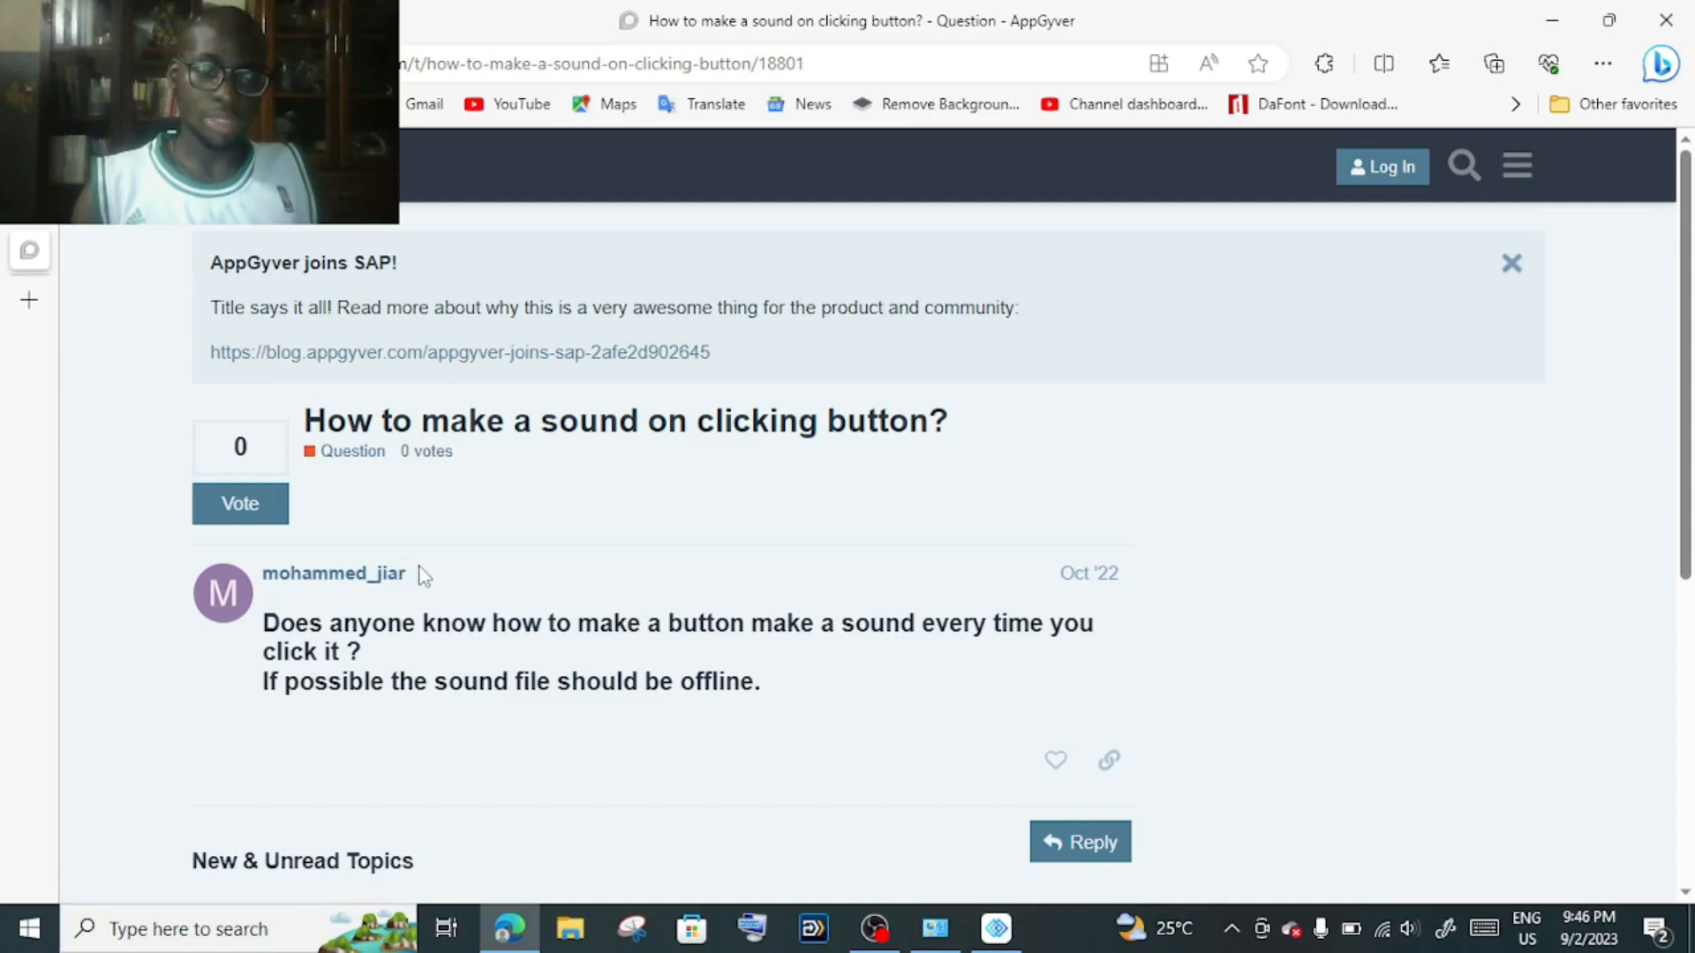
Read the forum question about making a button play a sound, and switch to the sound_on_click folder in Firebase Storage
left_click_drag(420, 579, 264, 574)
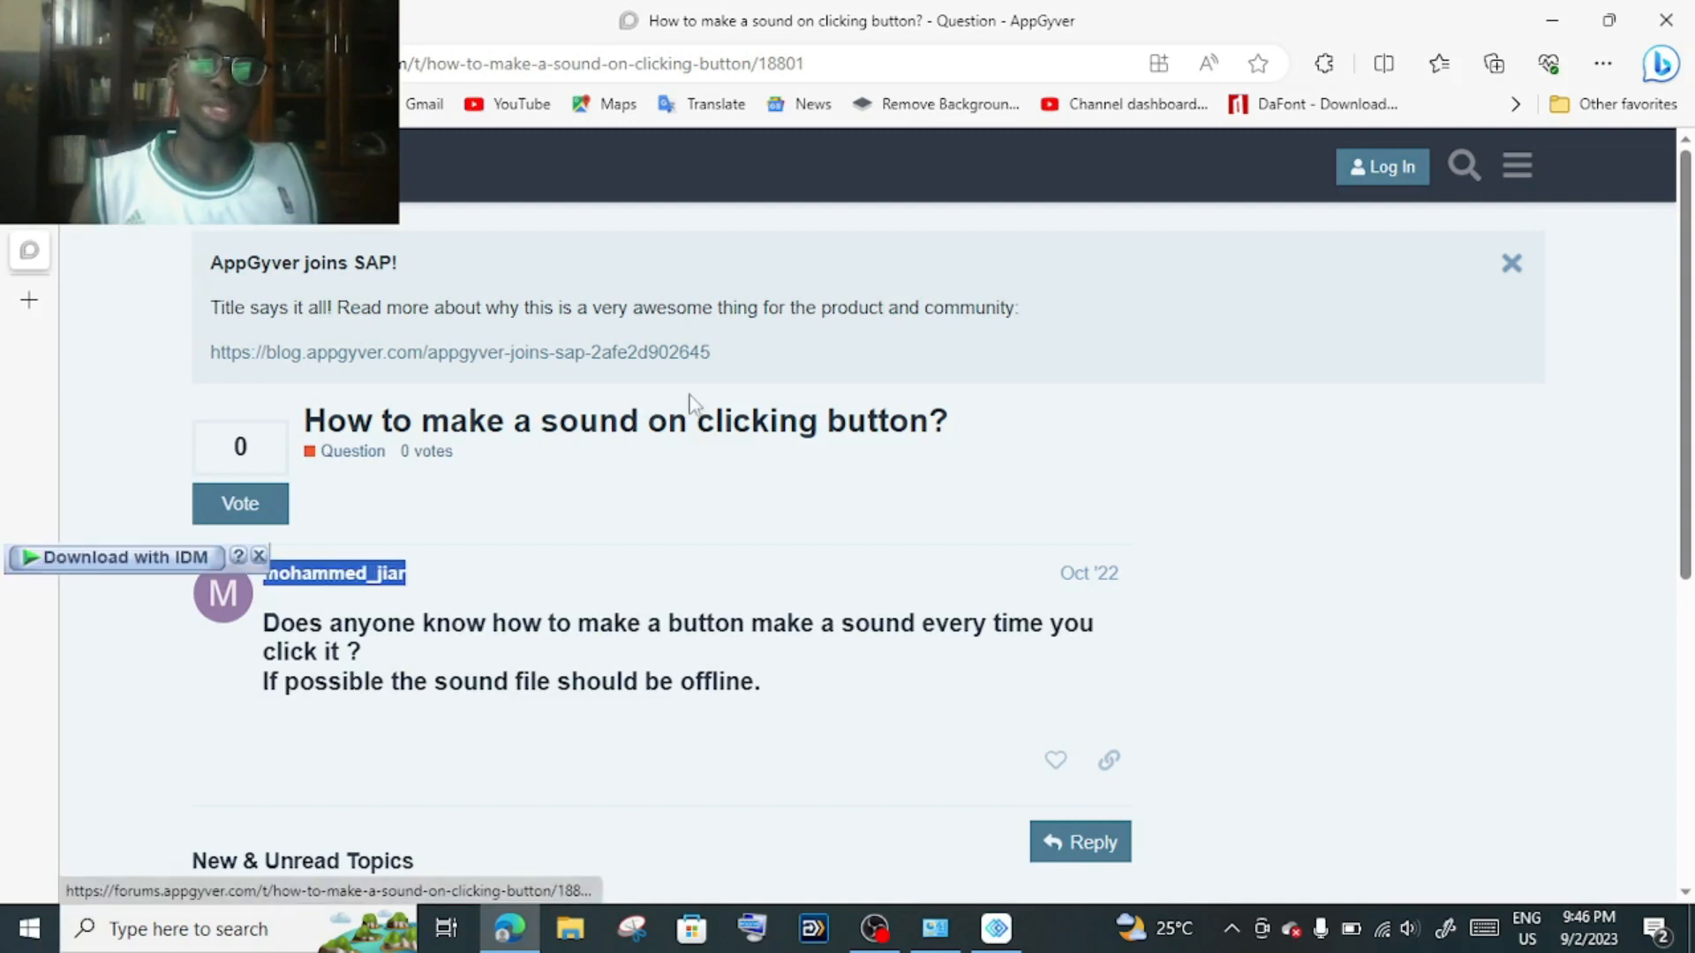
scroll(514, 560, "down", 1)
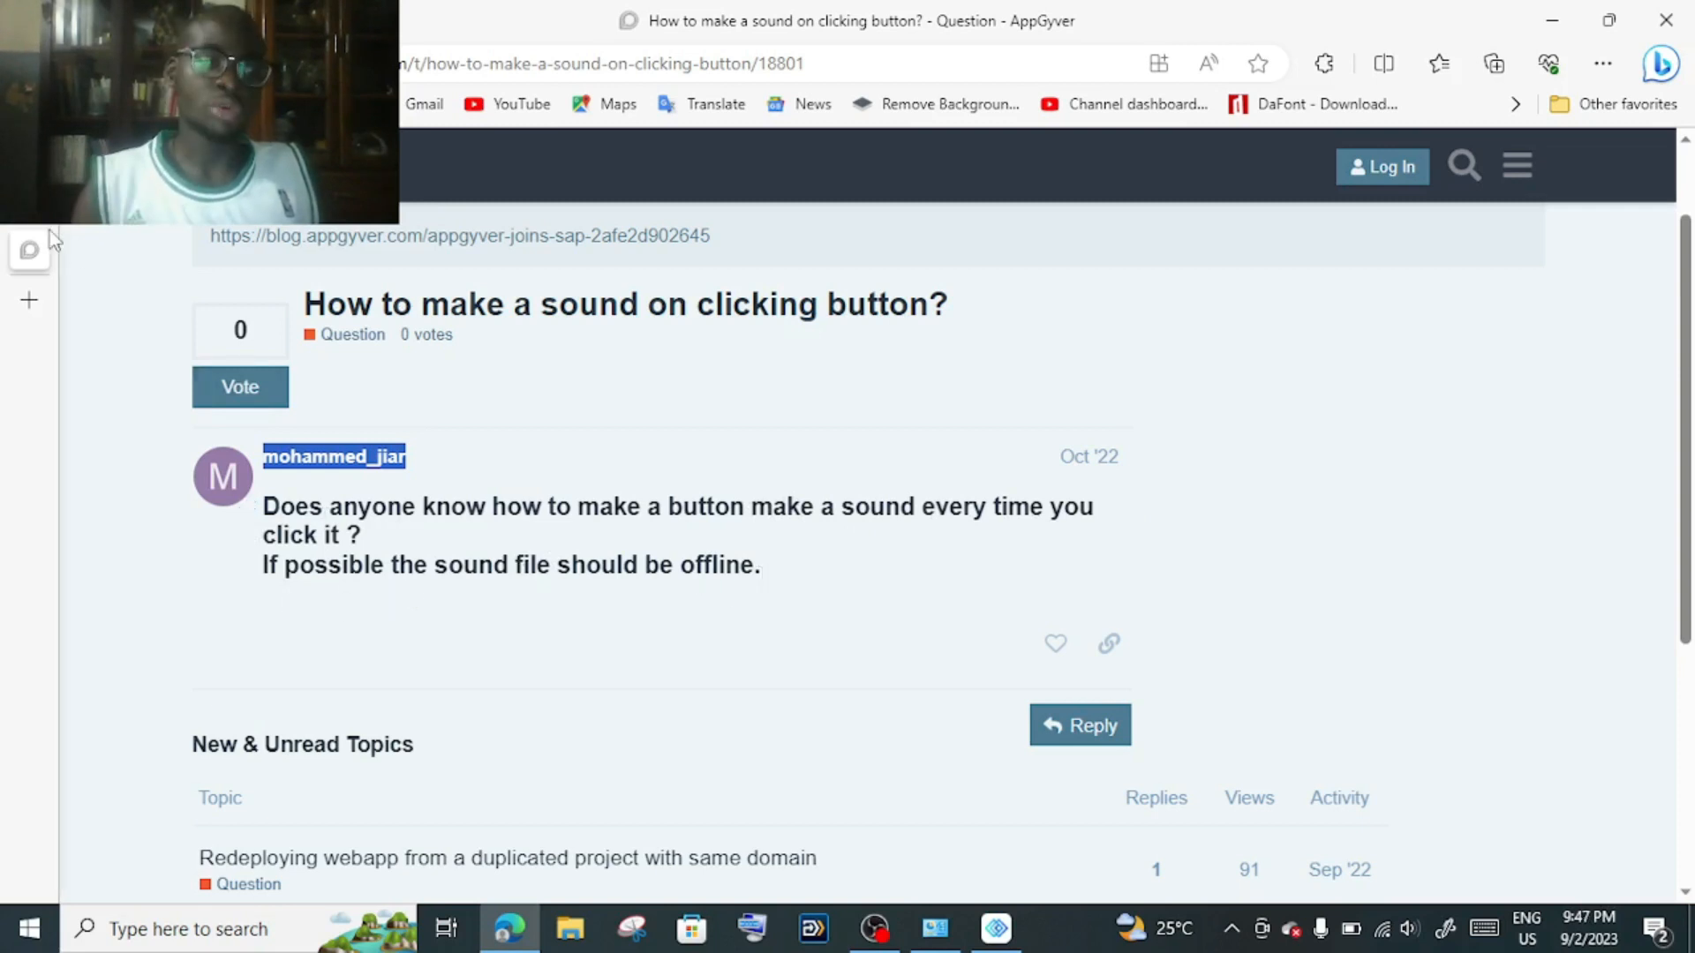
left_click(30, 207)
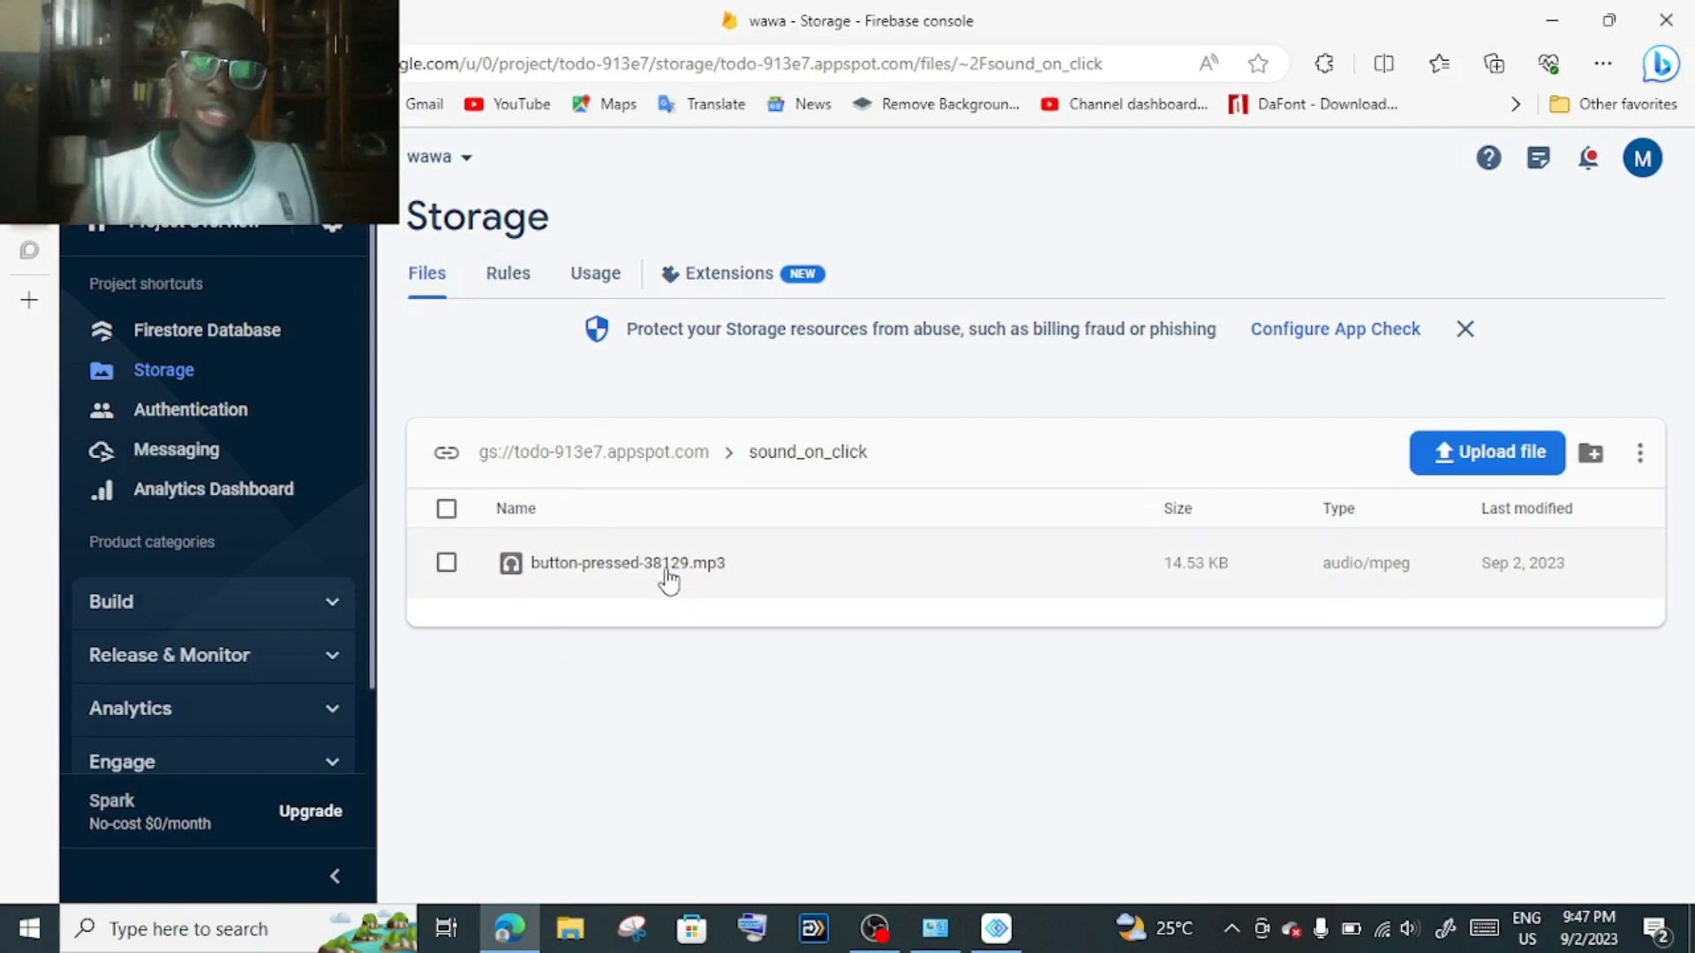
Switch to Composer Pro and inspect the formula bound to the Connection State title's content, including its network status examples
left_click(106, 250)
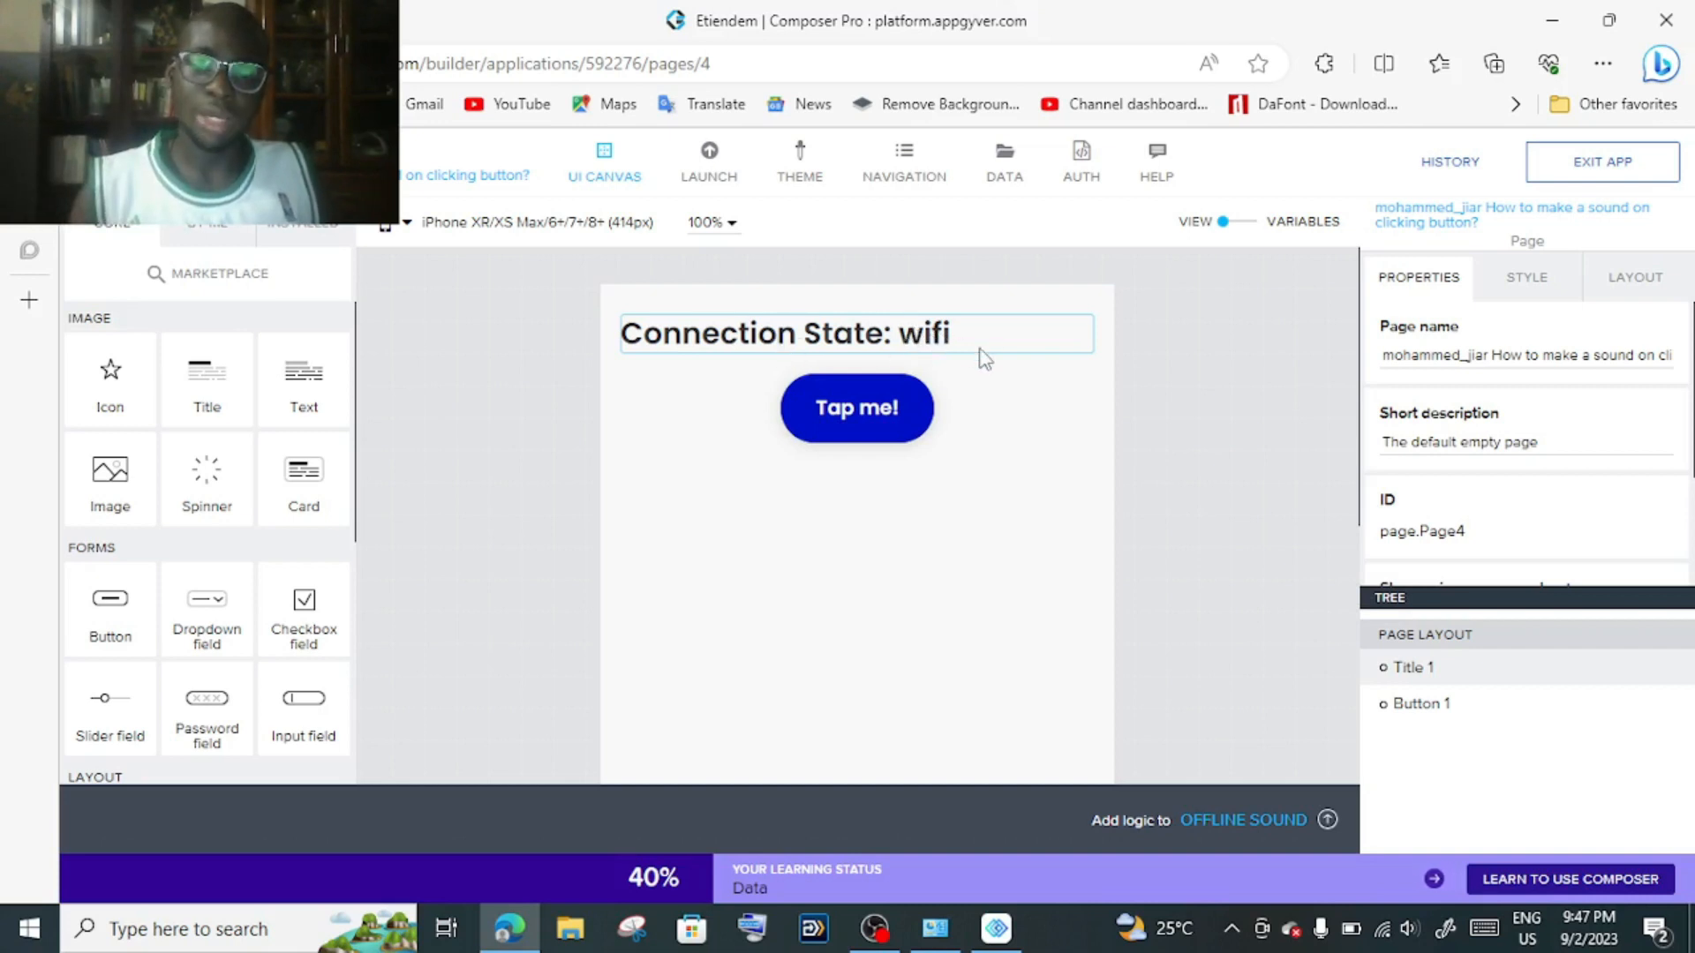
left_click(944, 340)
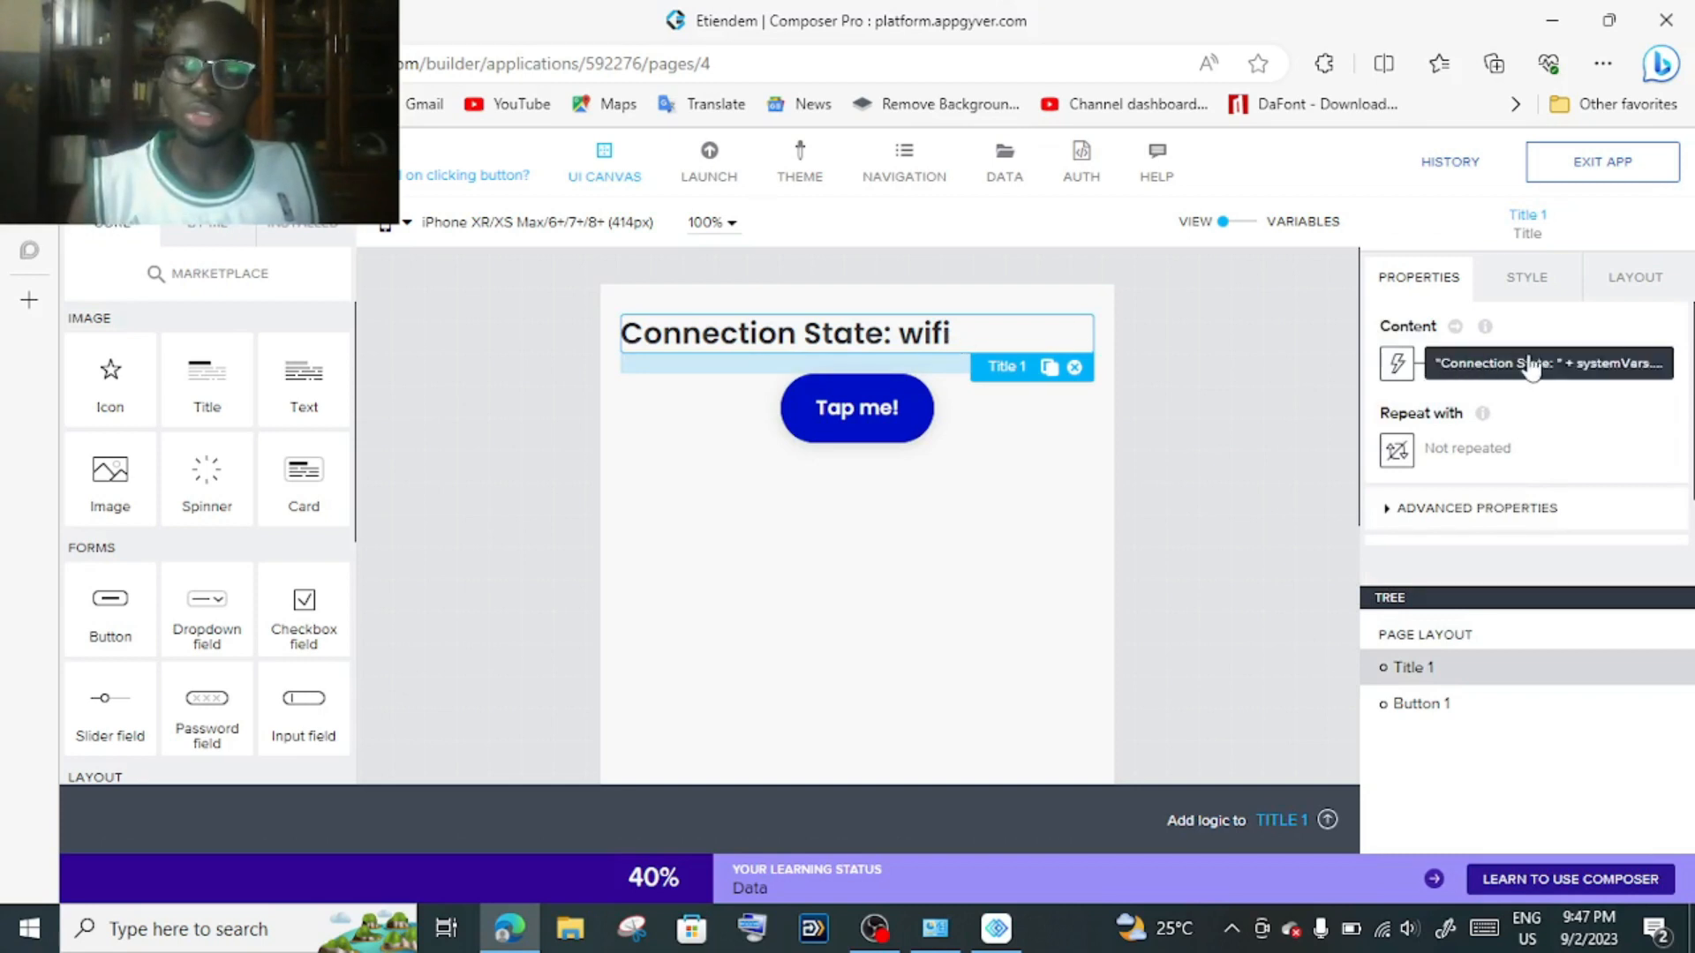
left_click(1582, 376)
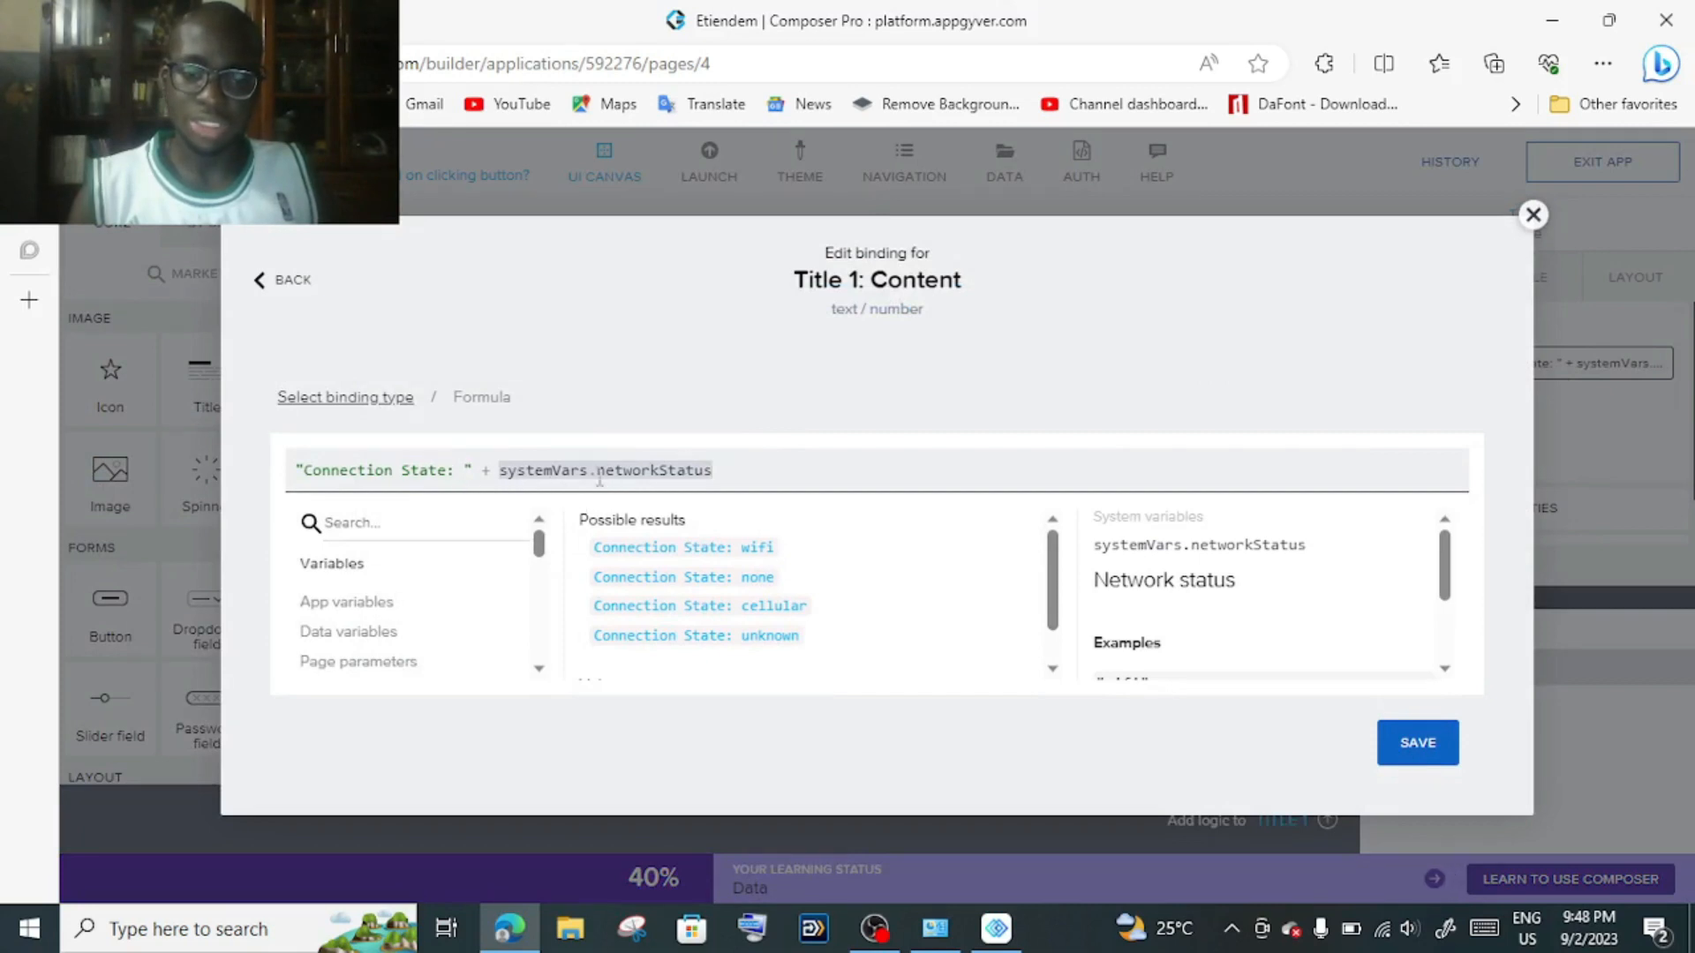
scroll(1229, 609, "down", 3)
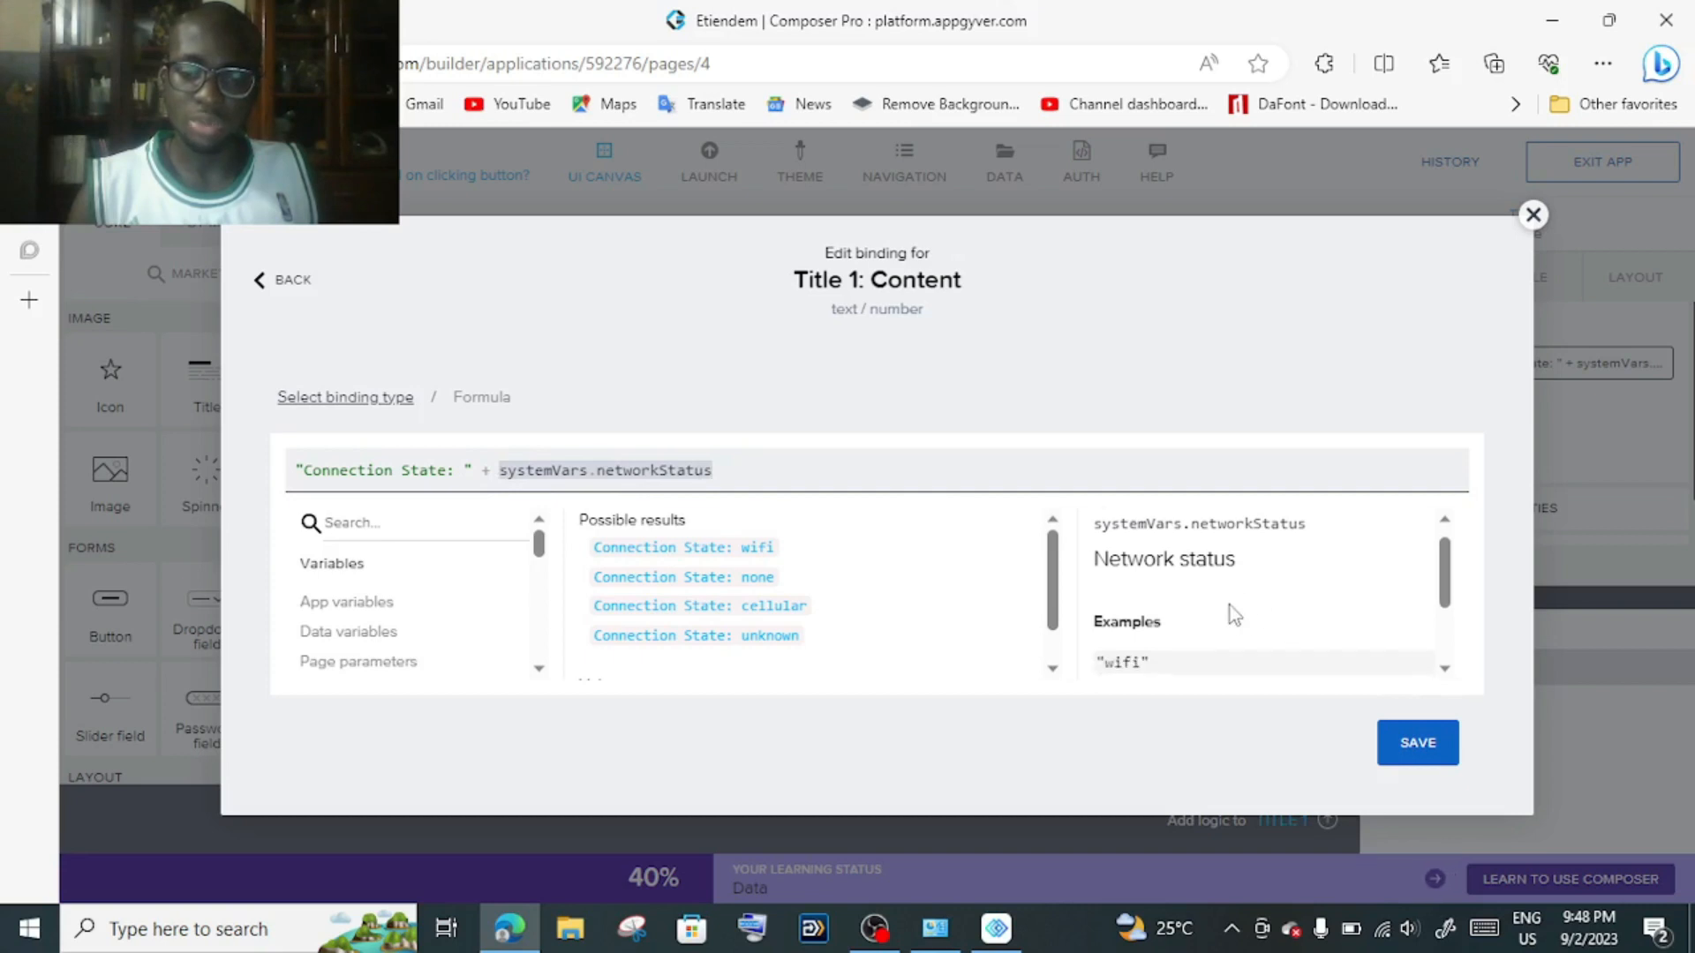
scroll(1152, 645, "down", 2)
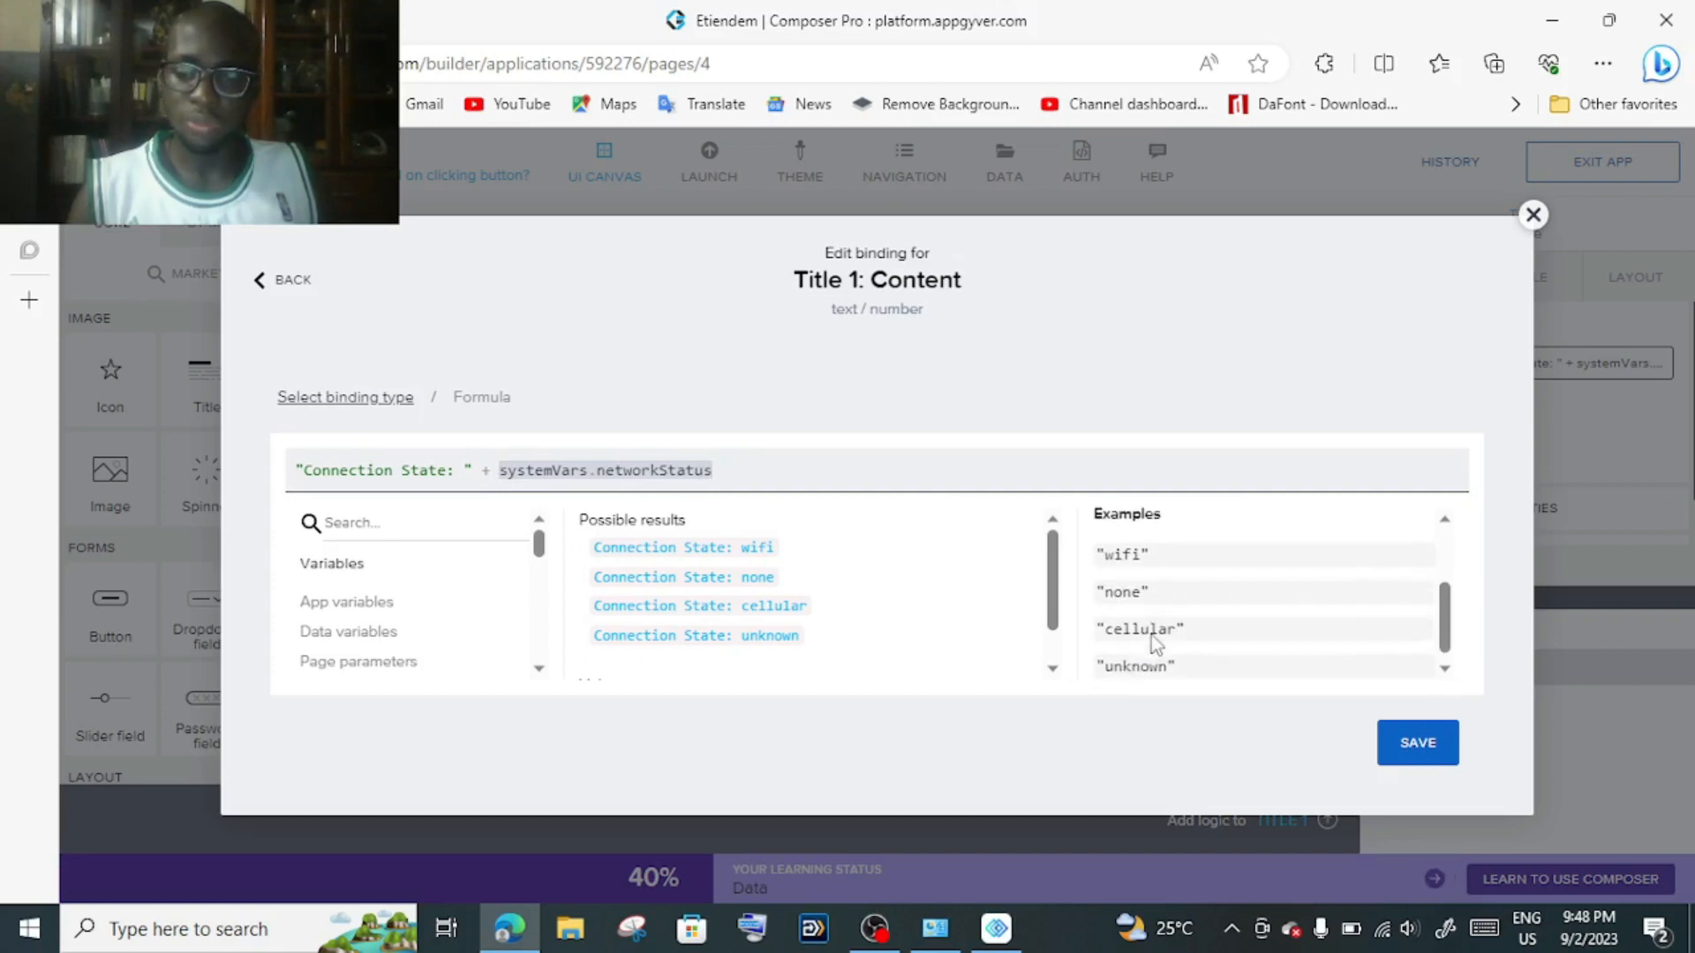
scroll(1200, 613, "down", 1)
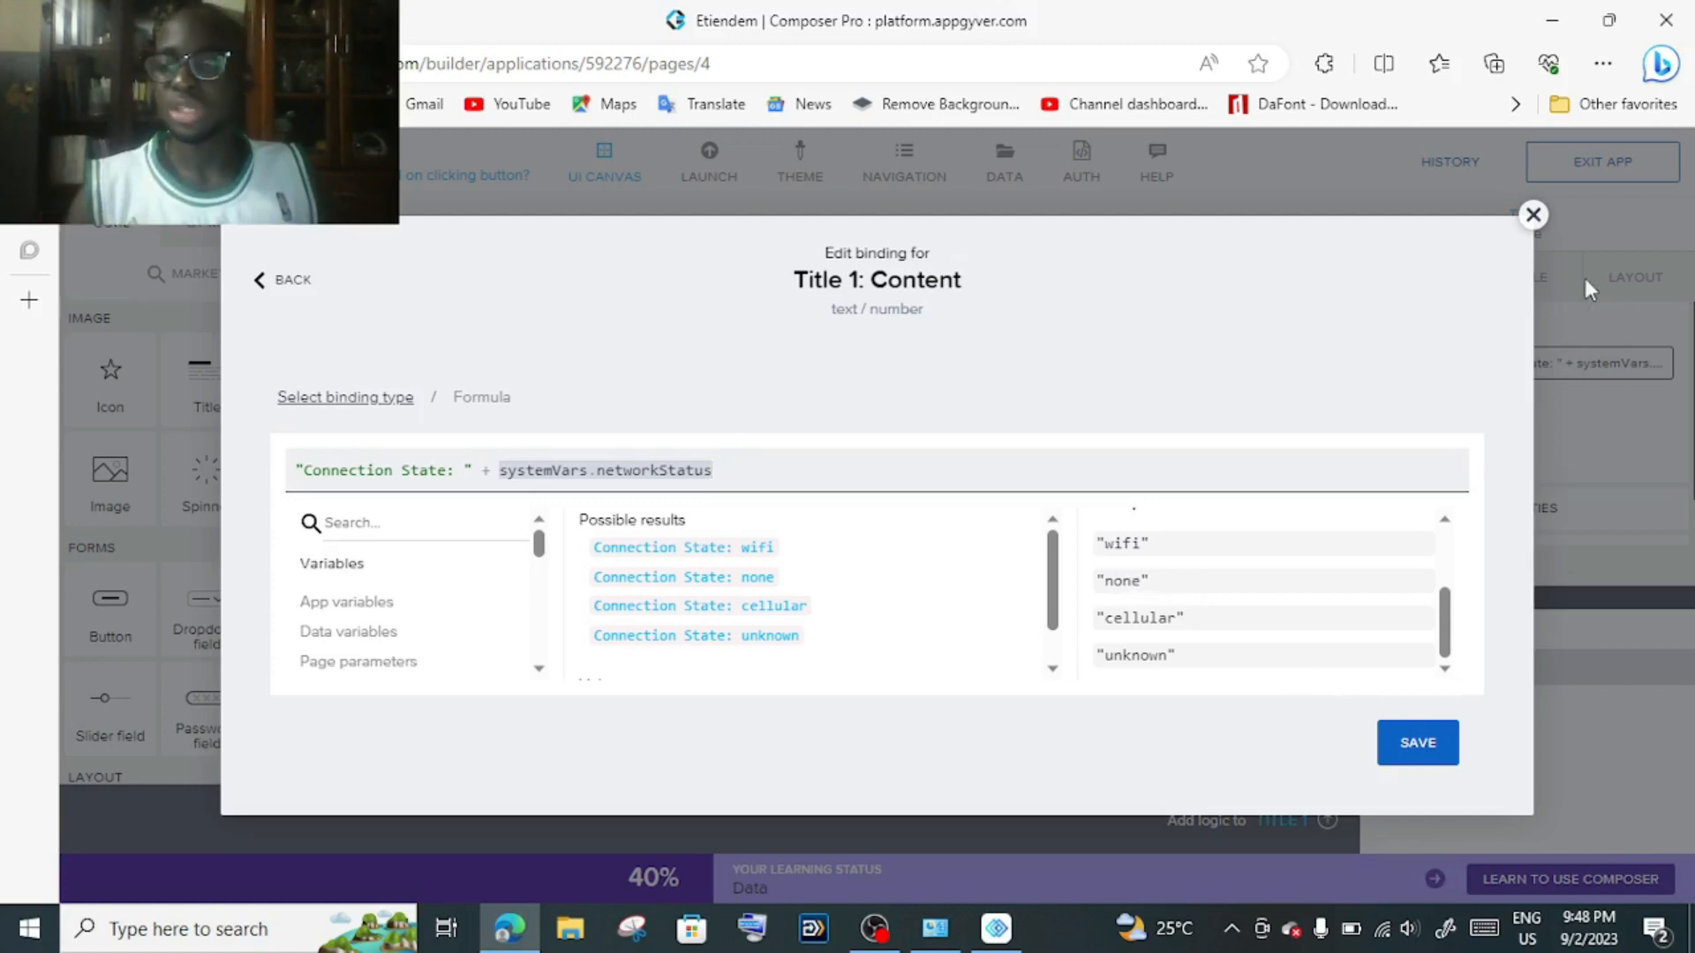
left_click(1533, 215)
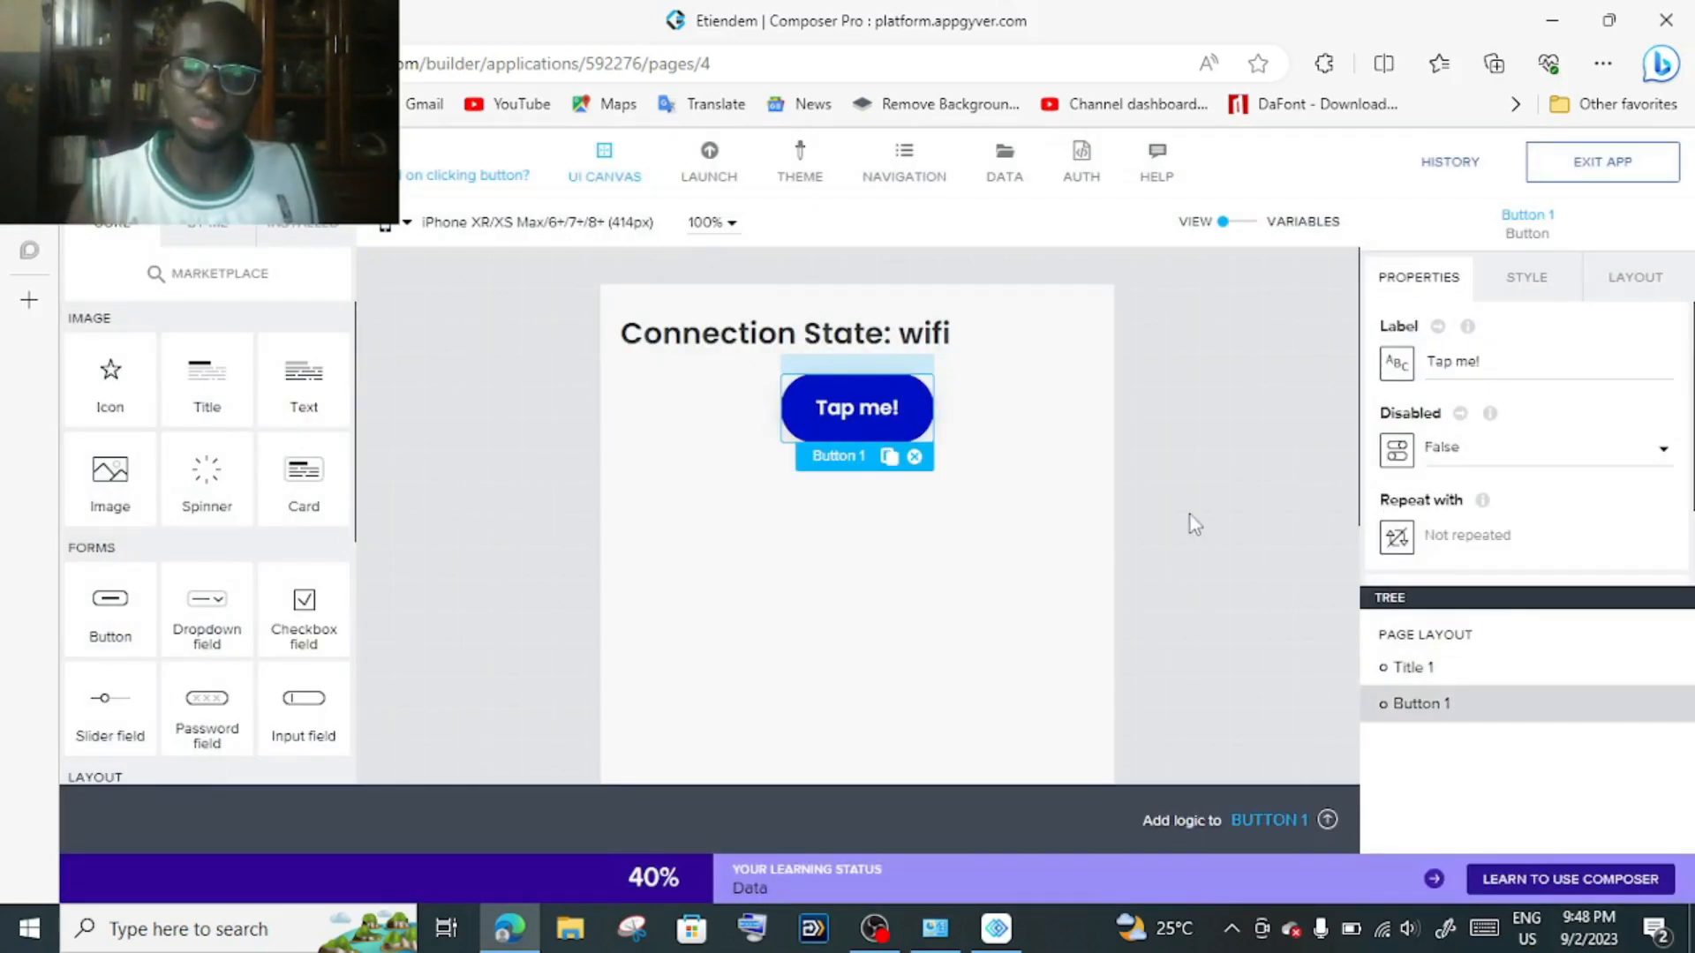
Show the Tap me! button's logic flow in an enlarged view and select its Cache file function
left_click(1326, 823)
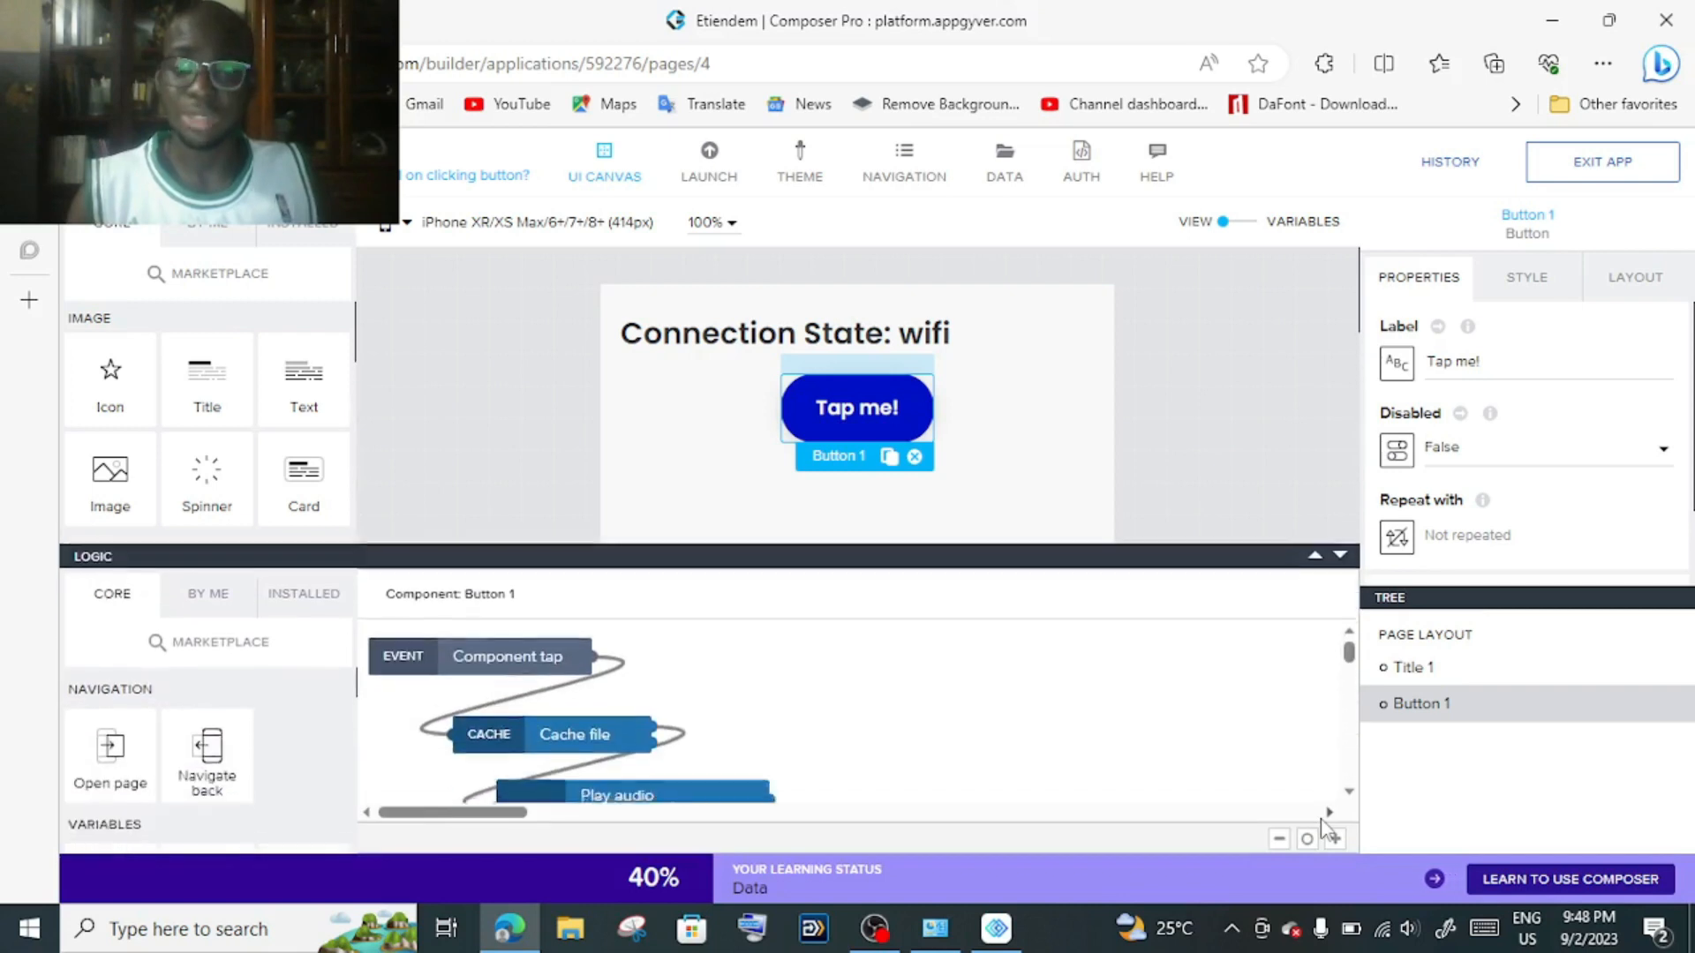
left_click(1314, 547)
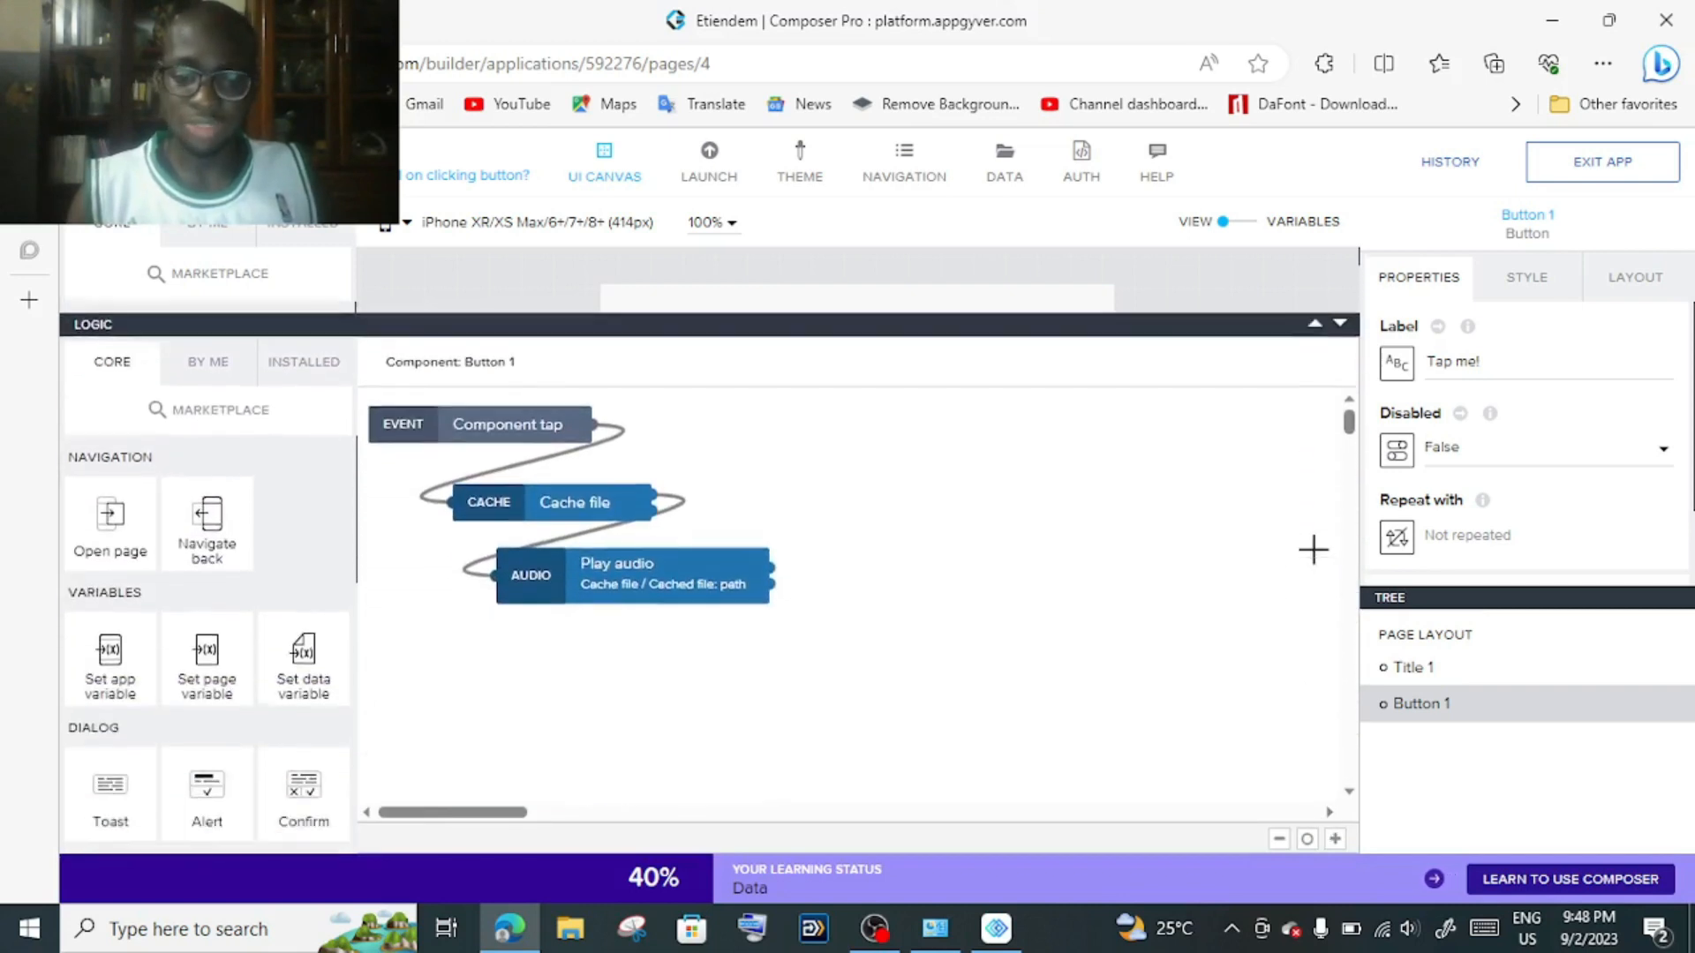
left_click(578, 492)
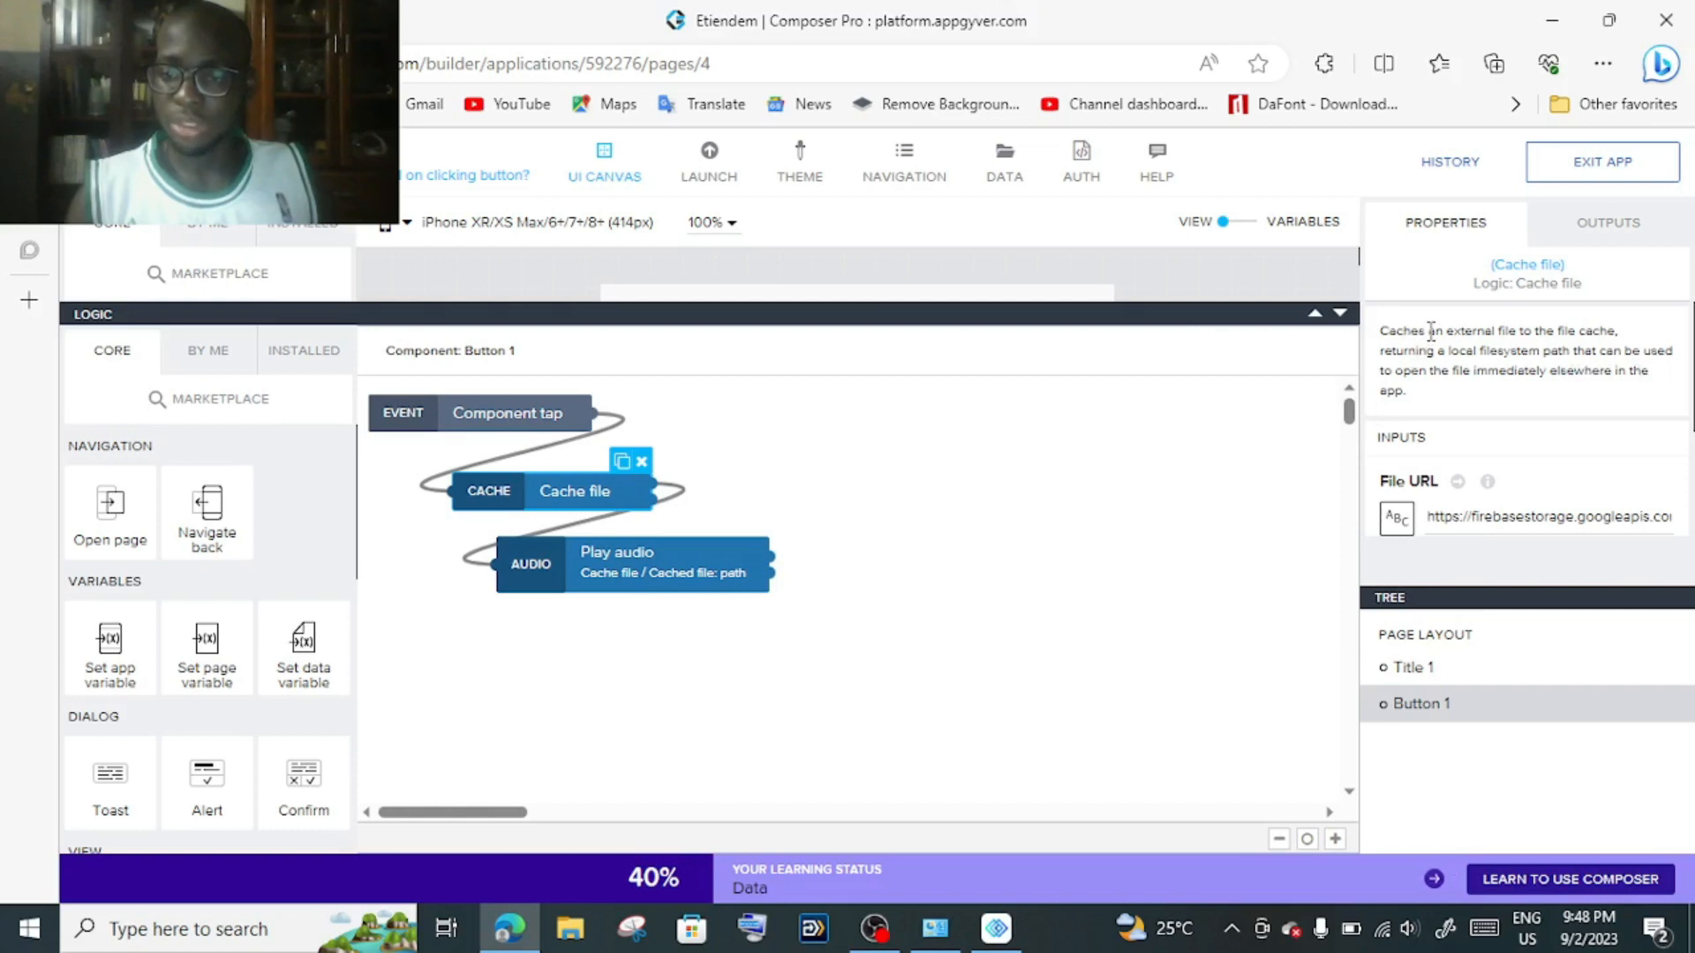
Look up the meaning of "Caches" from the Cache file description with a web search, and close the results
left_click_drag(1425, 332, 1401, 330)
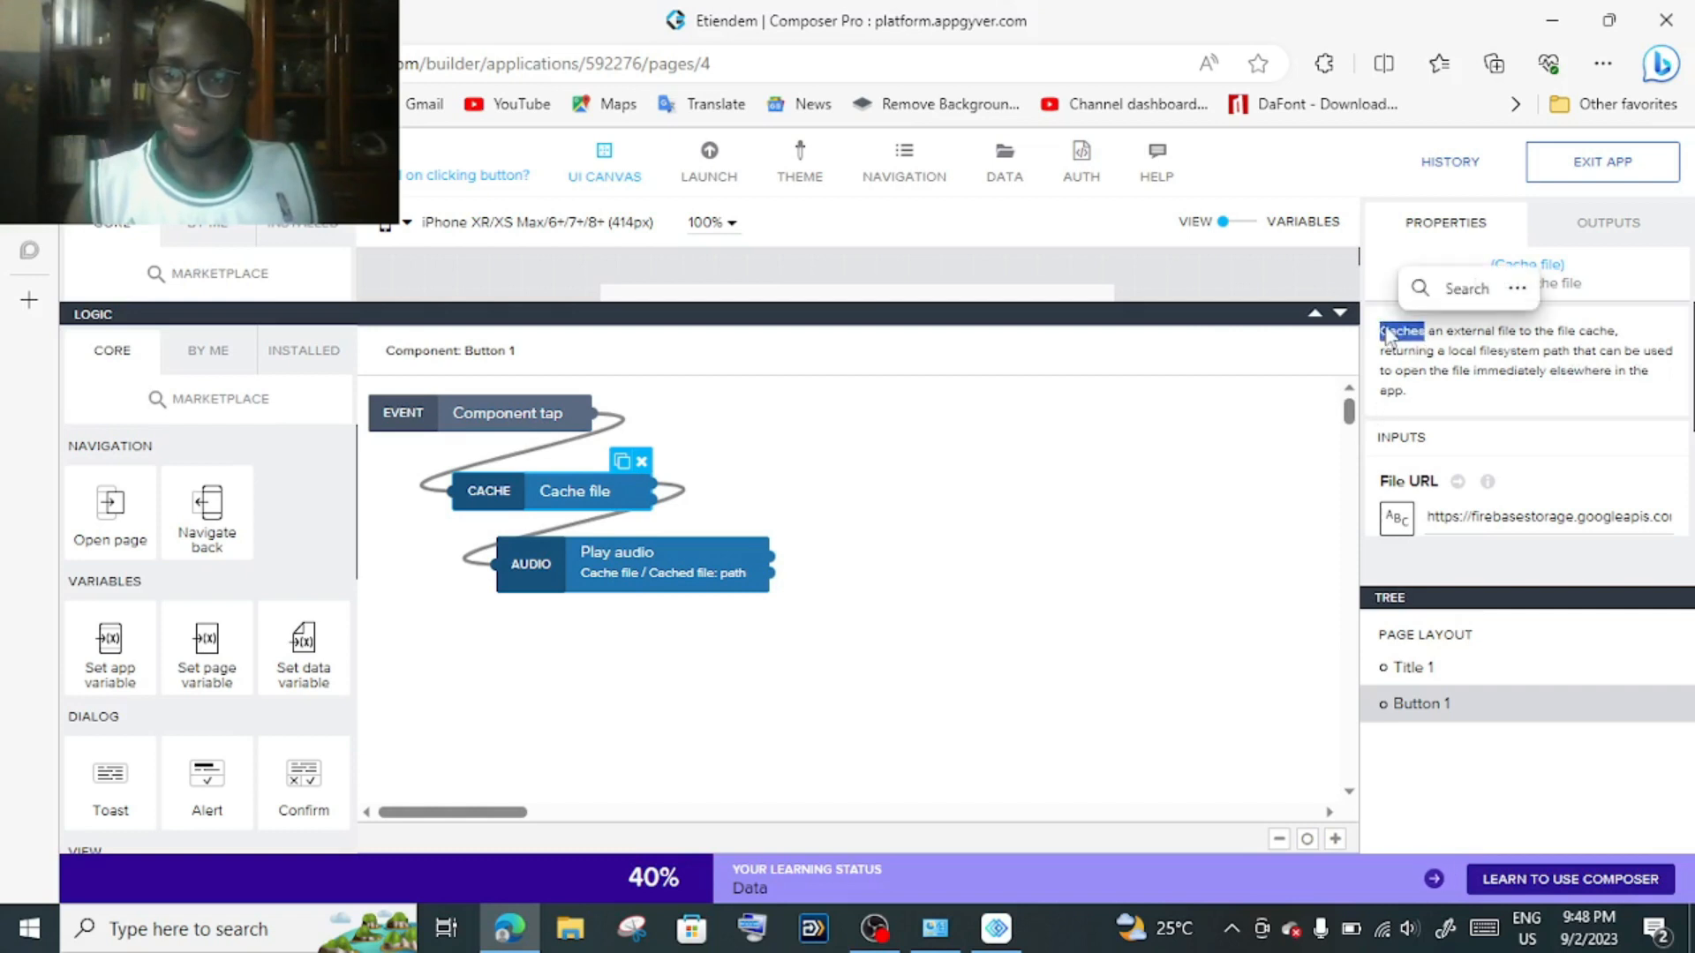
left_click(1426, 287)
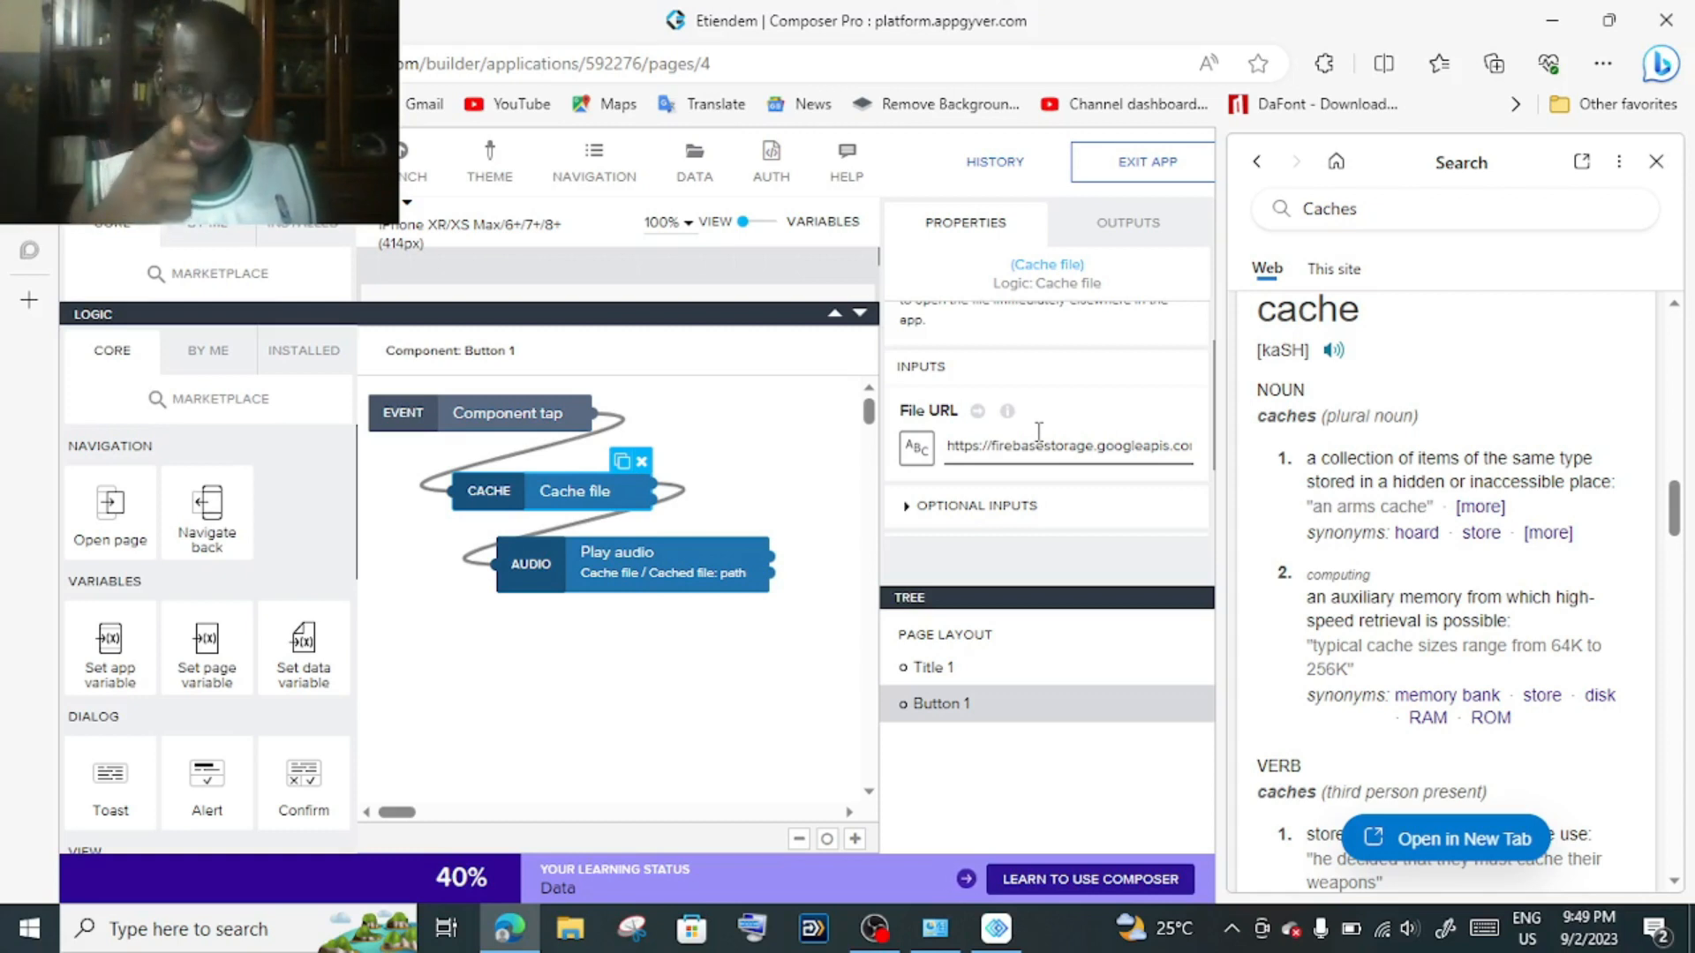
left_click(1656, 161)
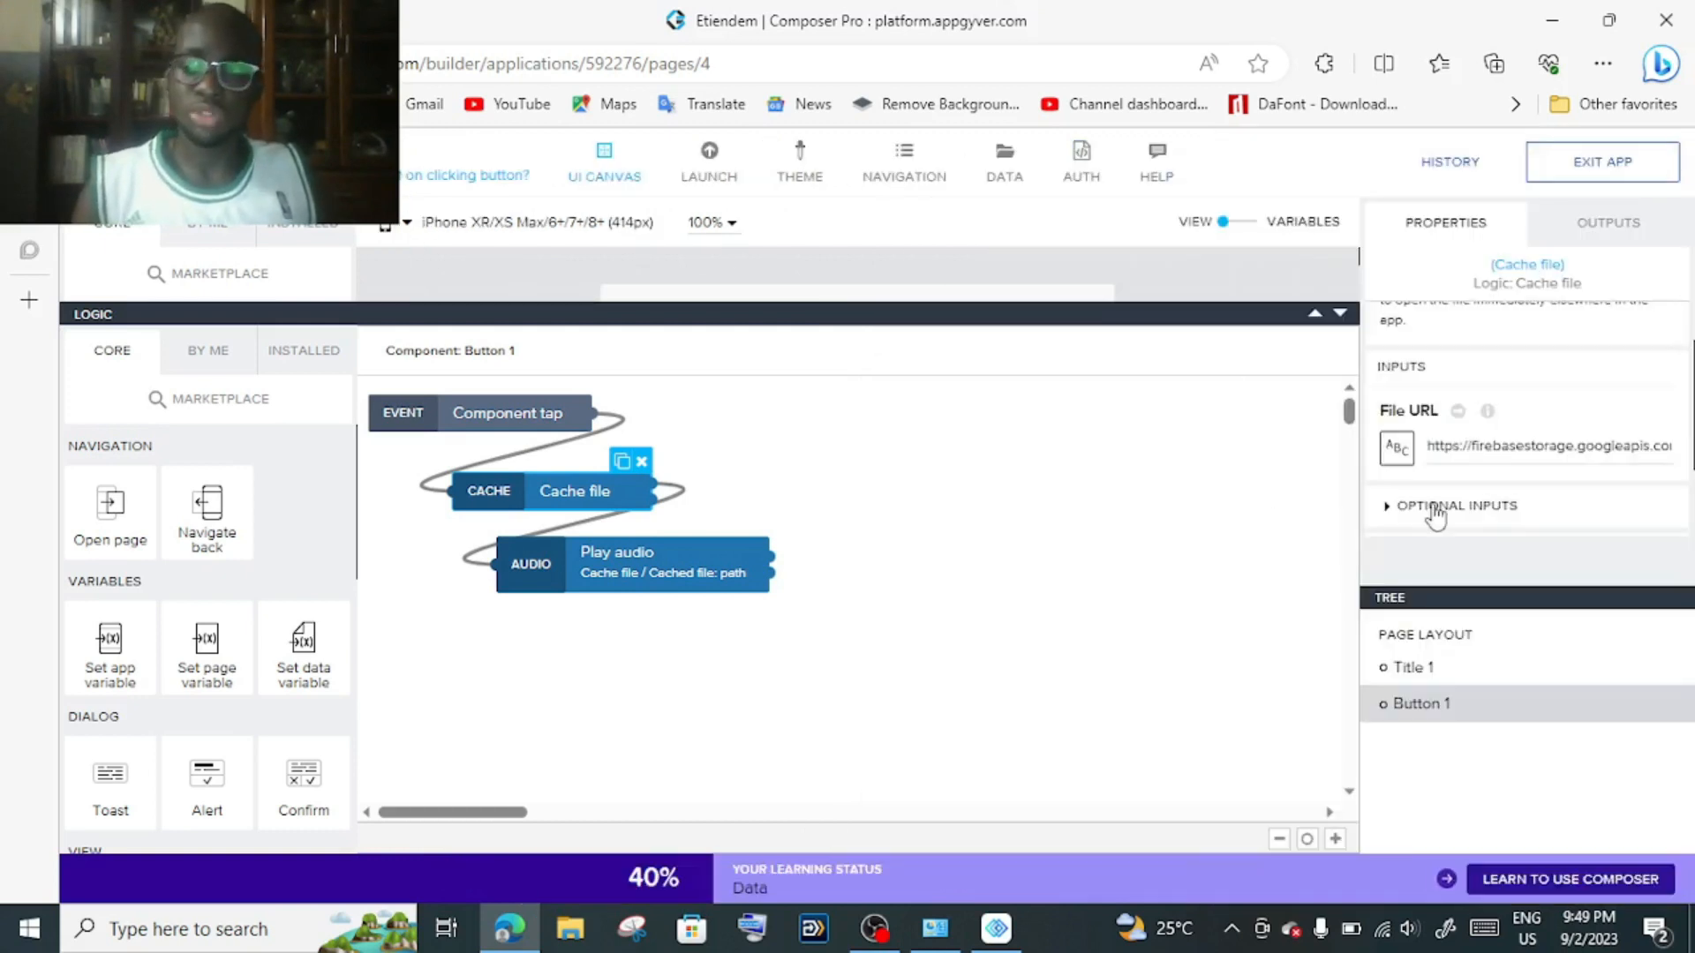
Examine the Cache file function's File URL and optional inputs, including the explanations for time to live and self-signed SSL certificates
scroll(1391, 441, "down", 1)
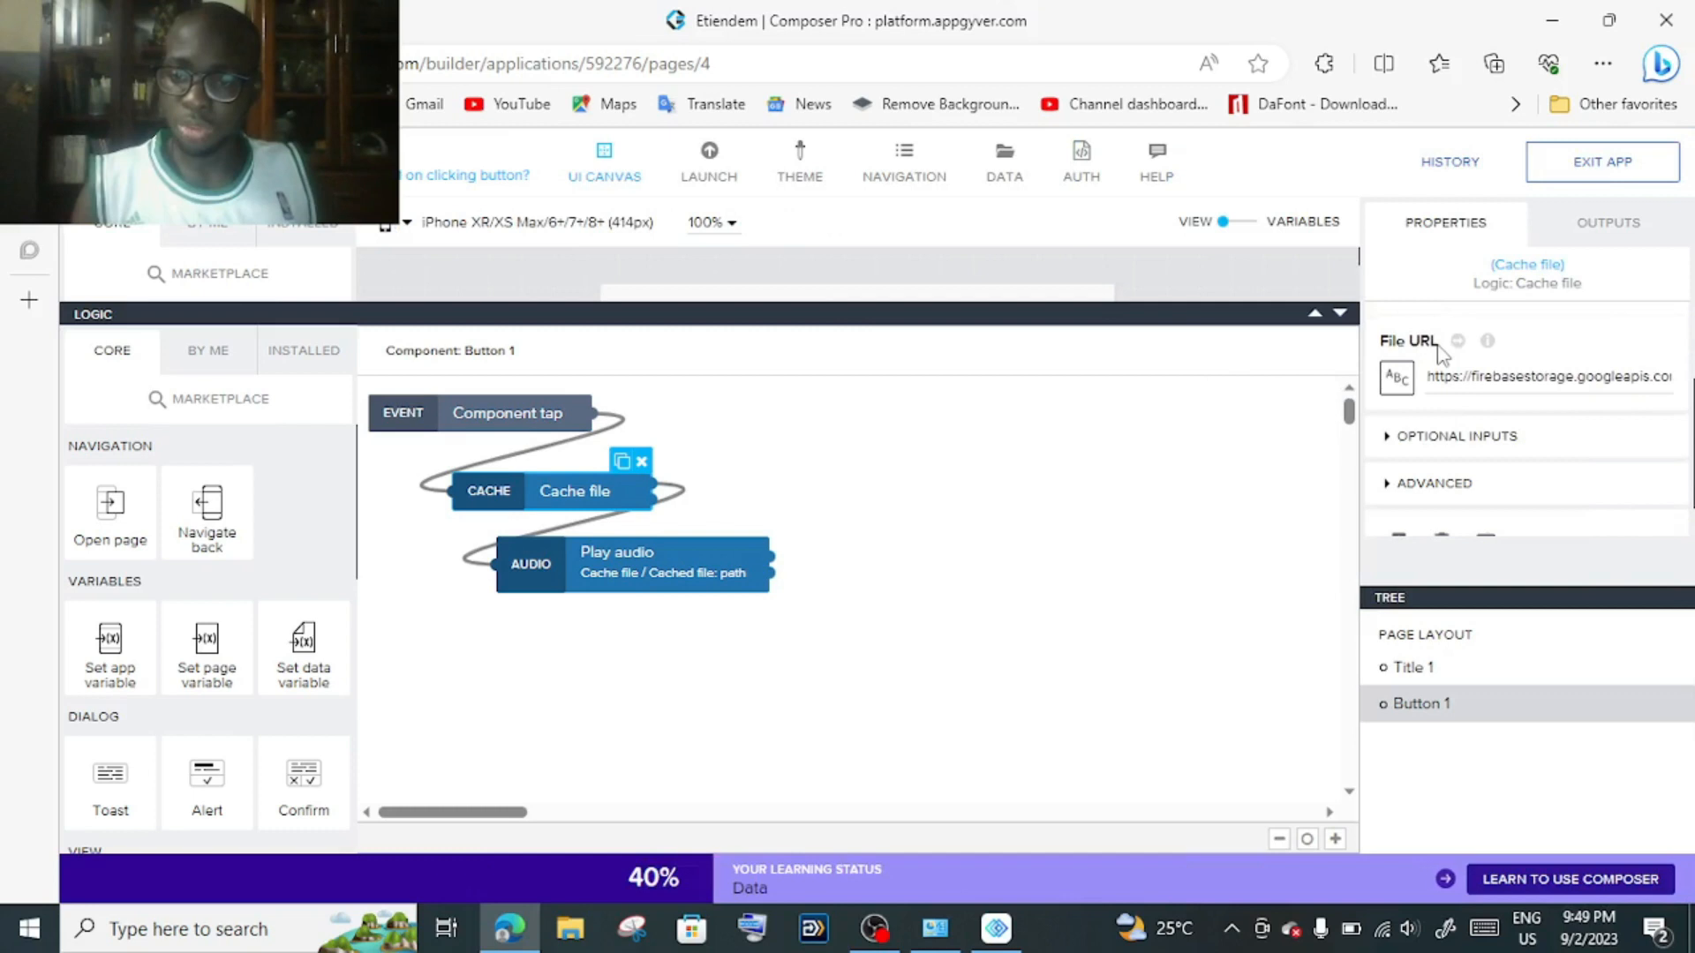
mouse_move(1488, 348)
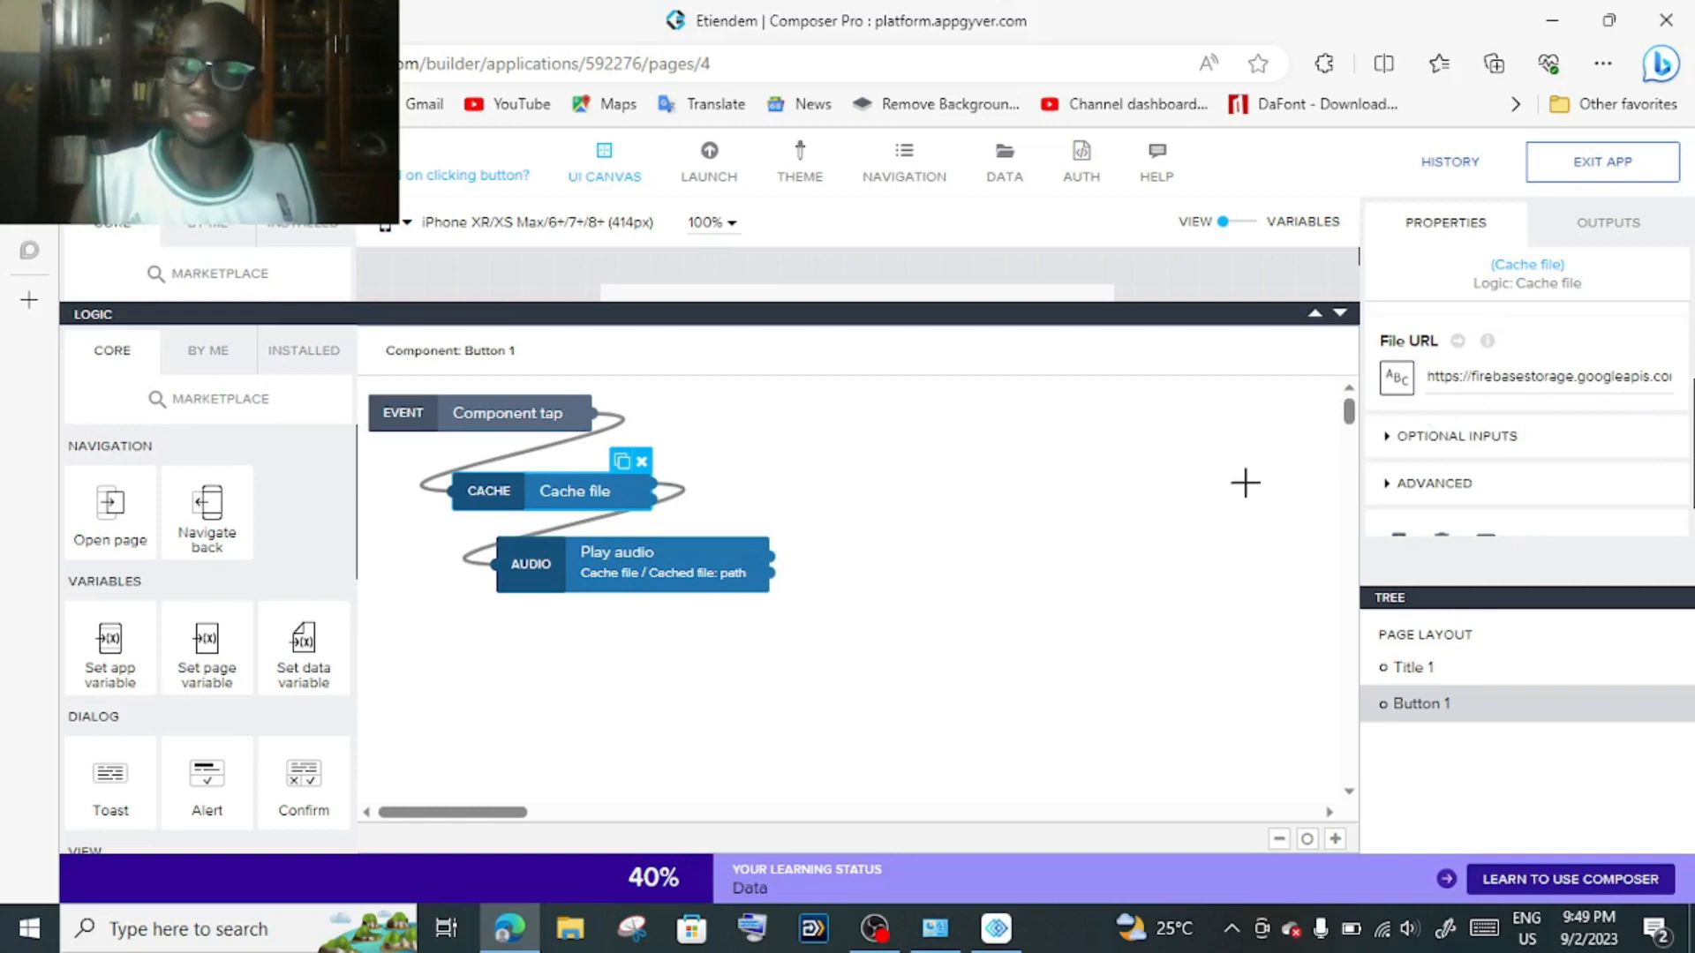
left_click(1407, 439)
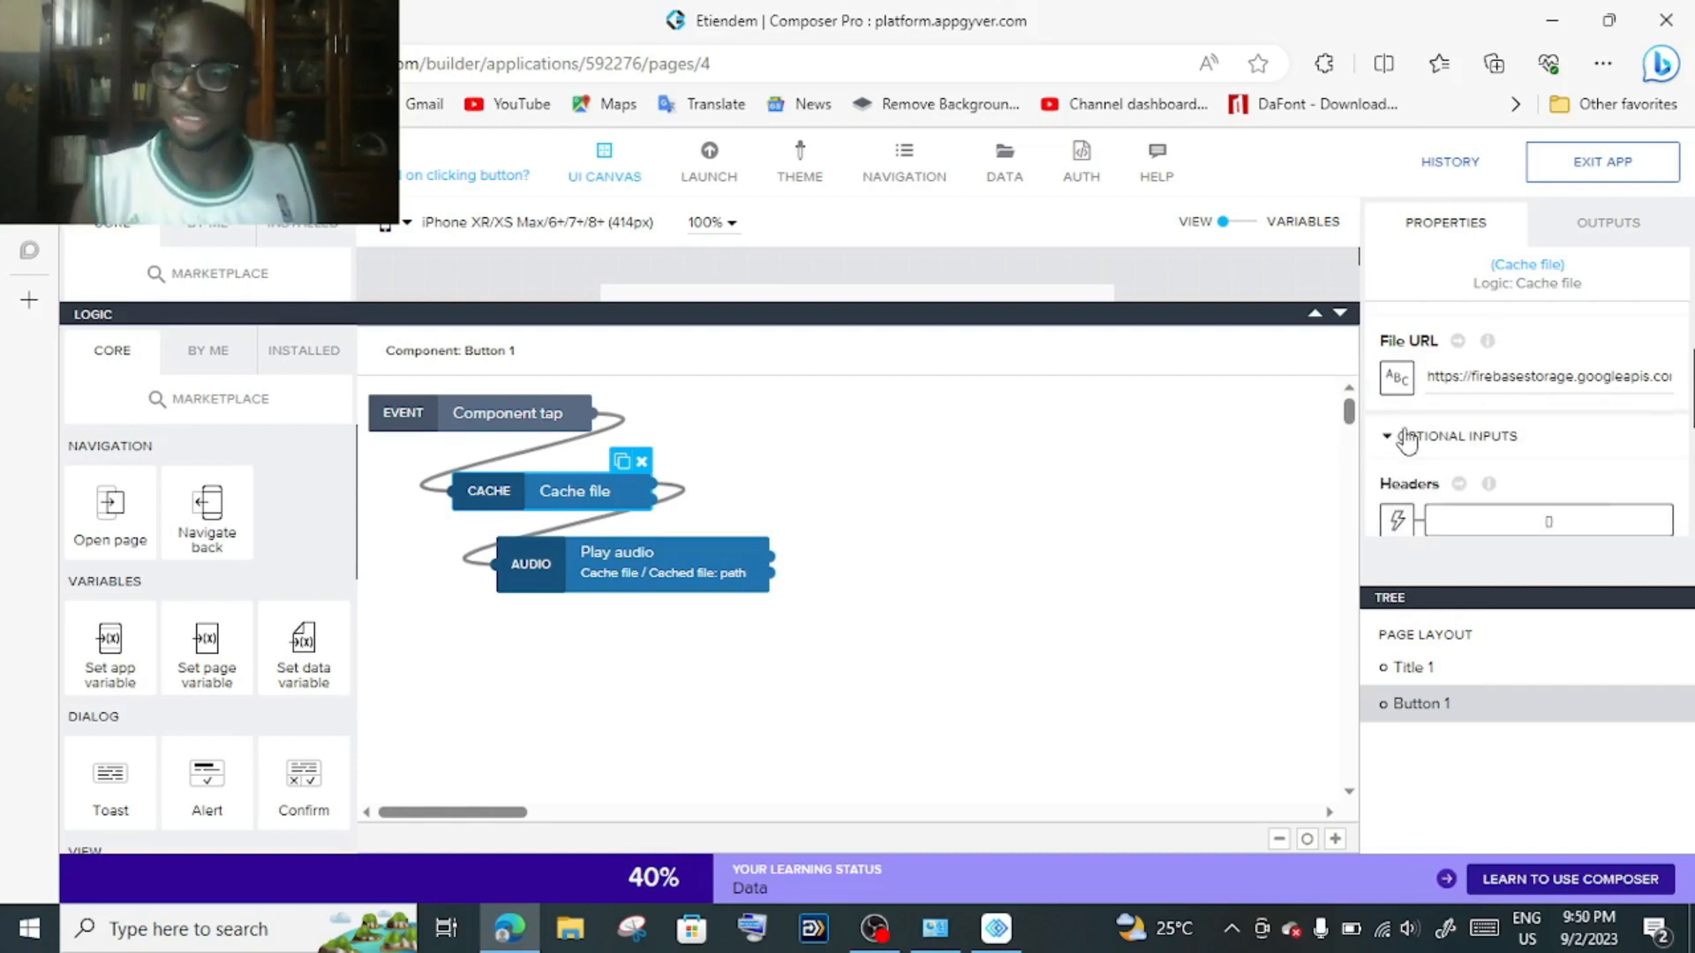
scroll(1465, 414, "down", 2)
scroll(1474, 408, "down", 2)
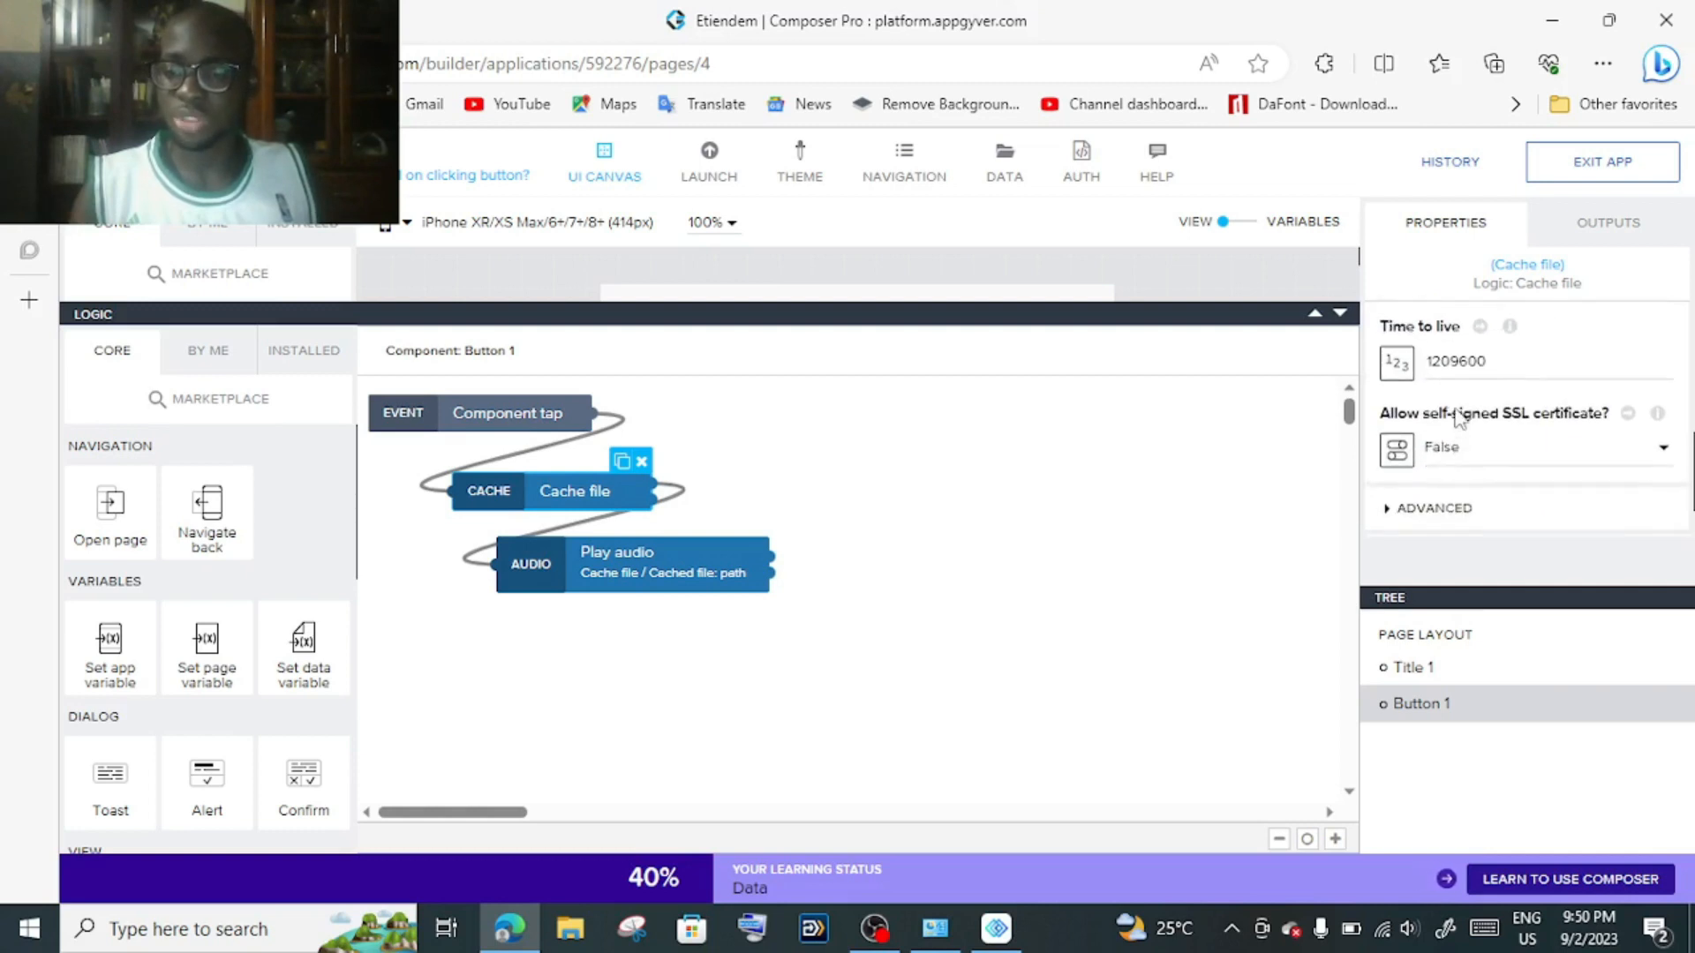
scroll(1465, 459, "up", 2)
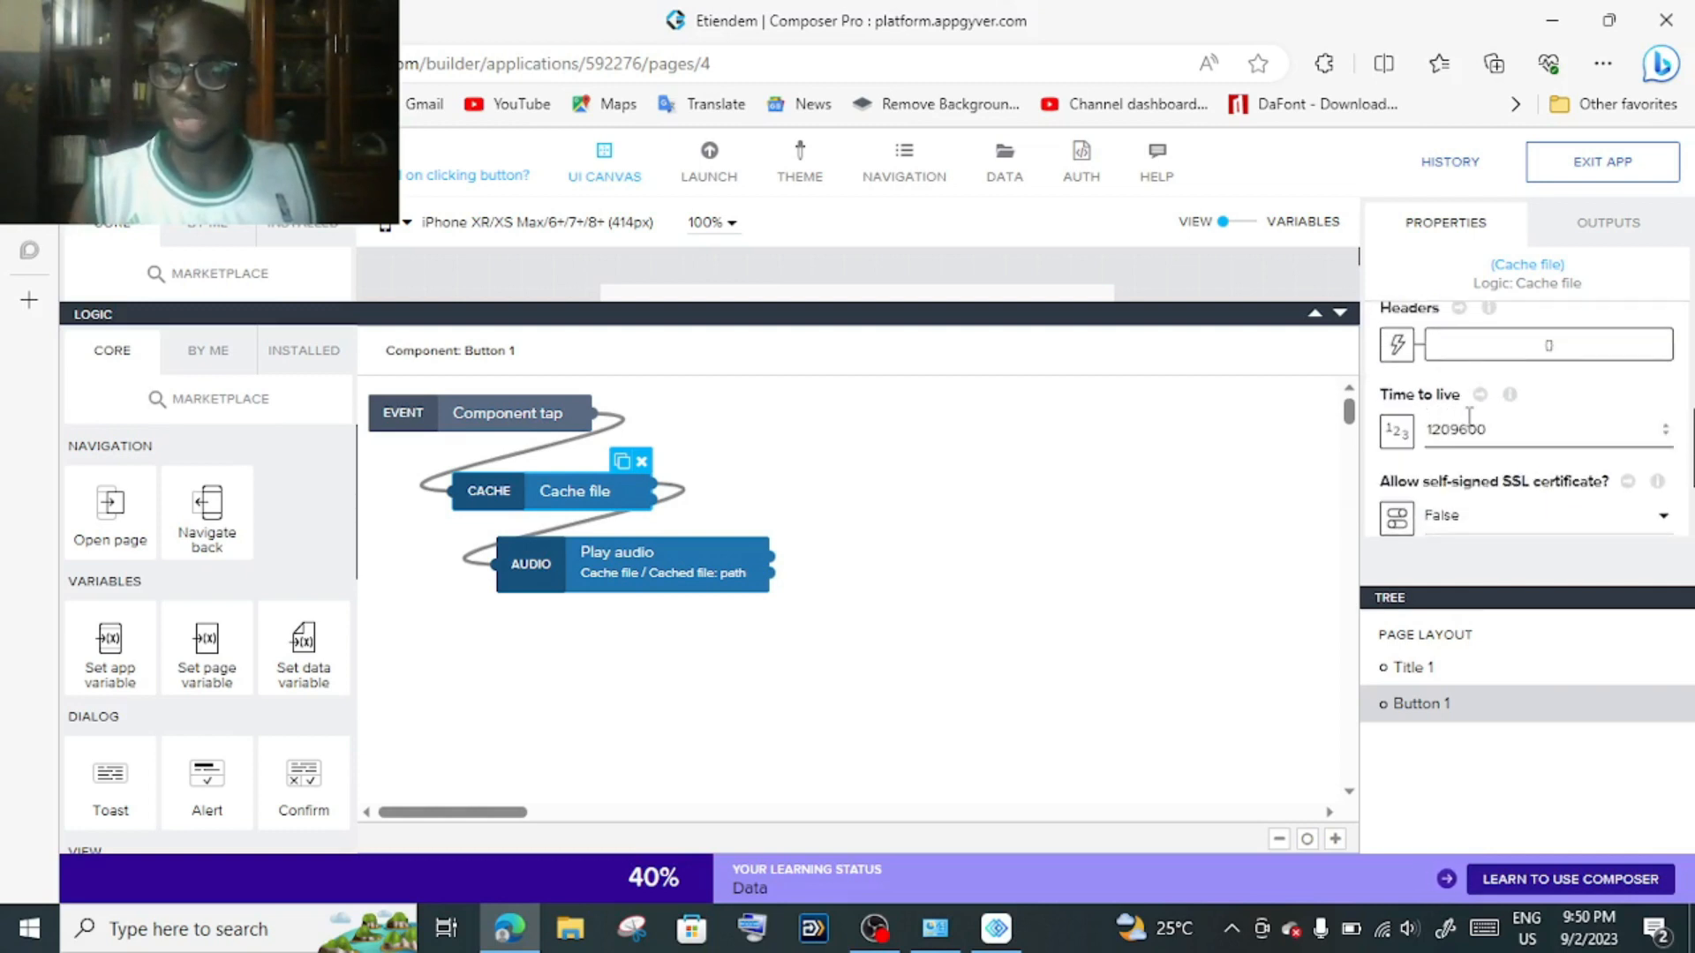
mouse_move(1511, 397)
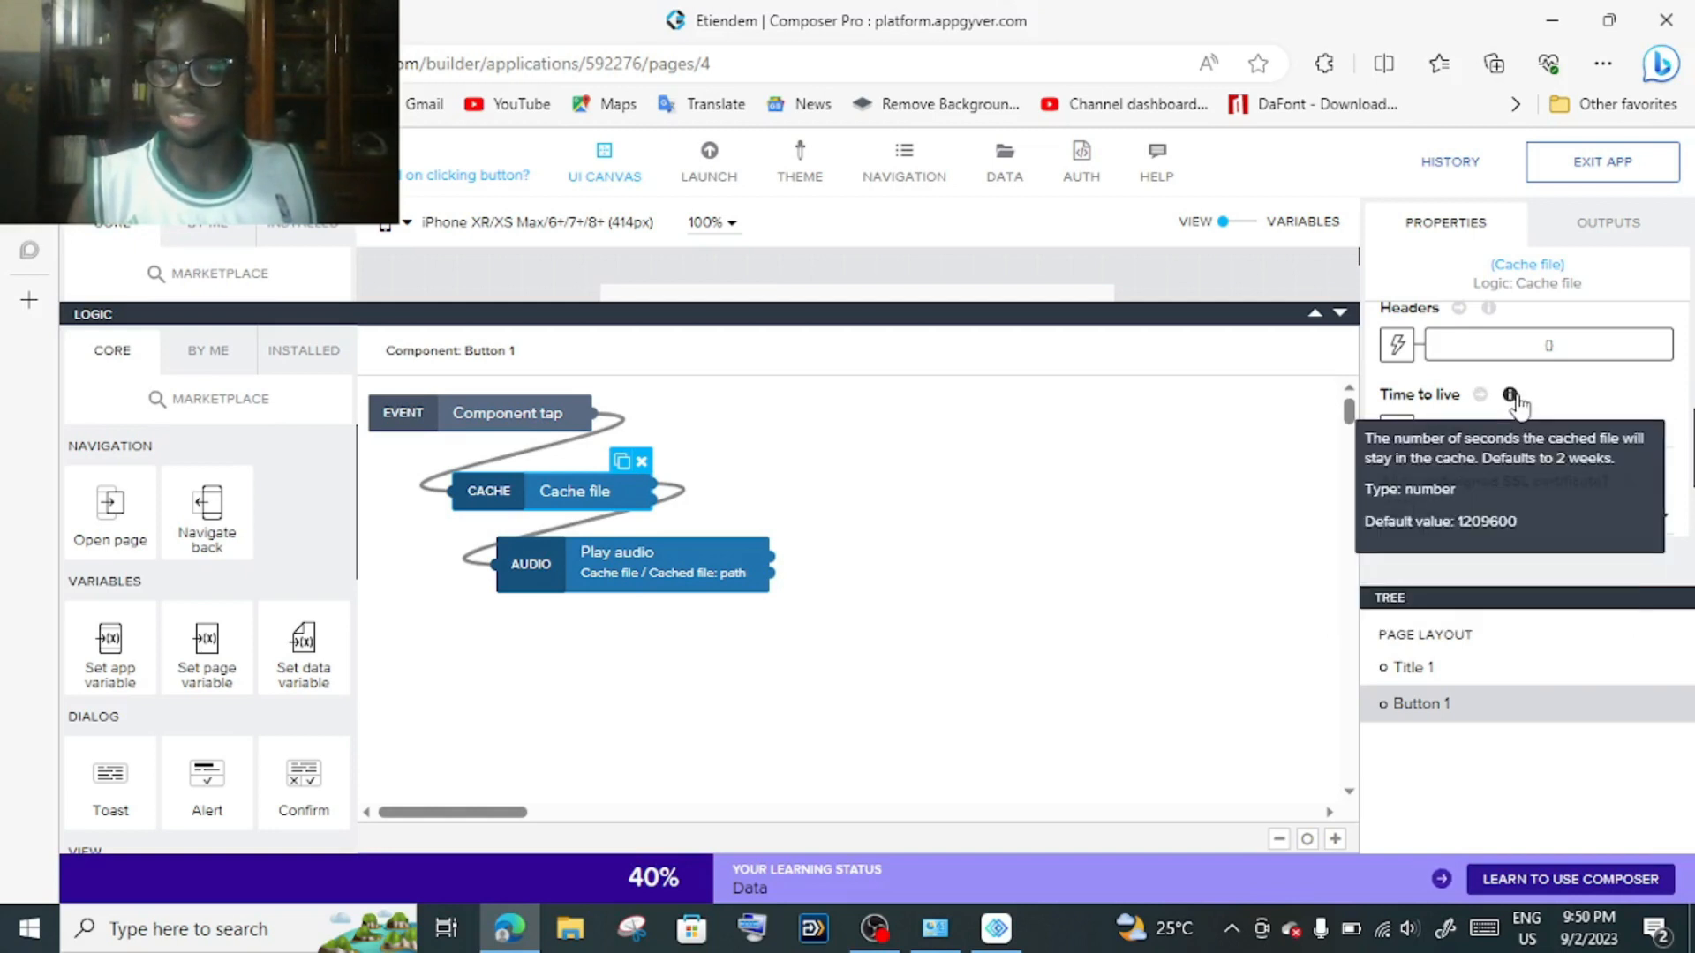
scroll(1500, 353, "down", 2)
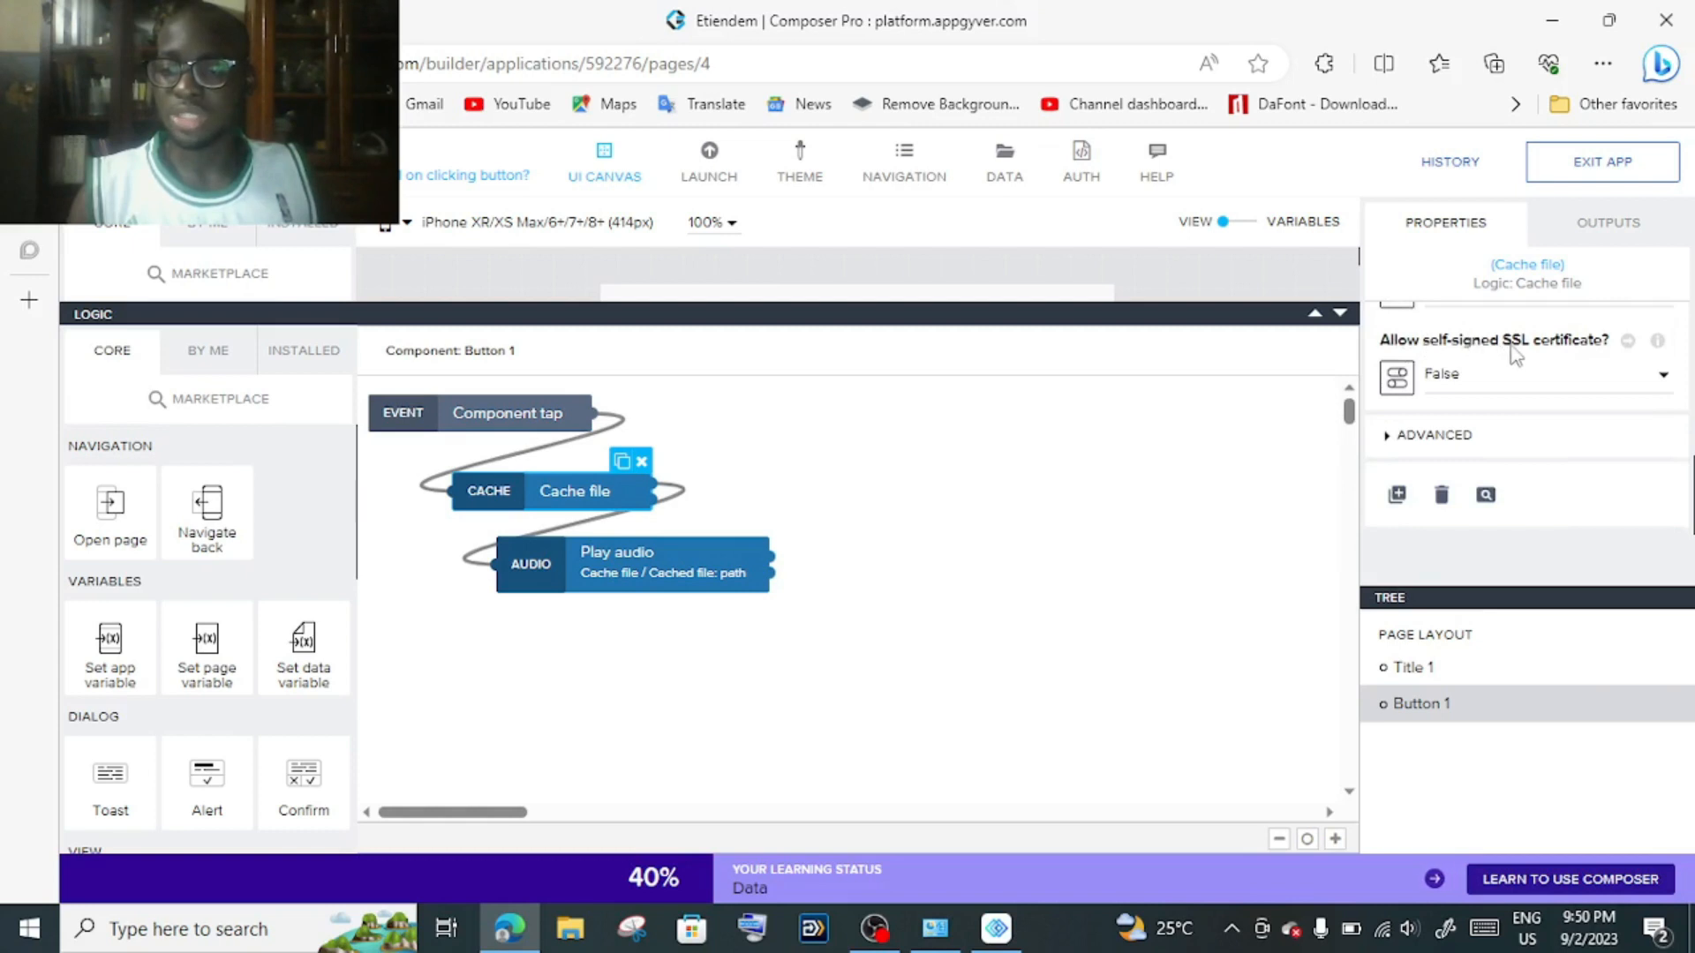
mouse_move(1655, 344)
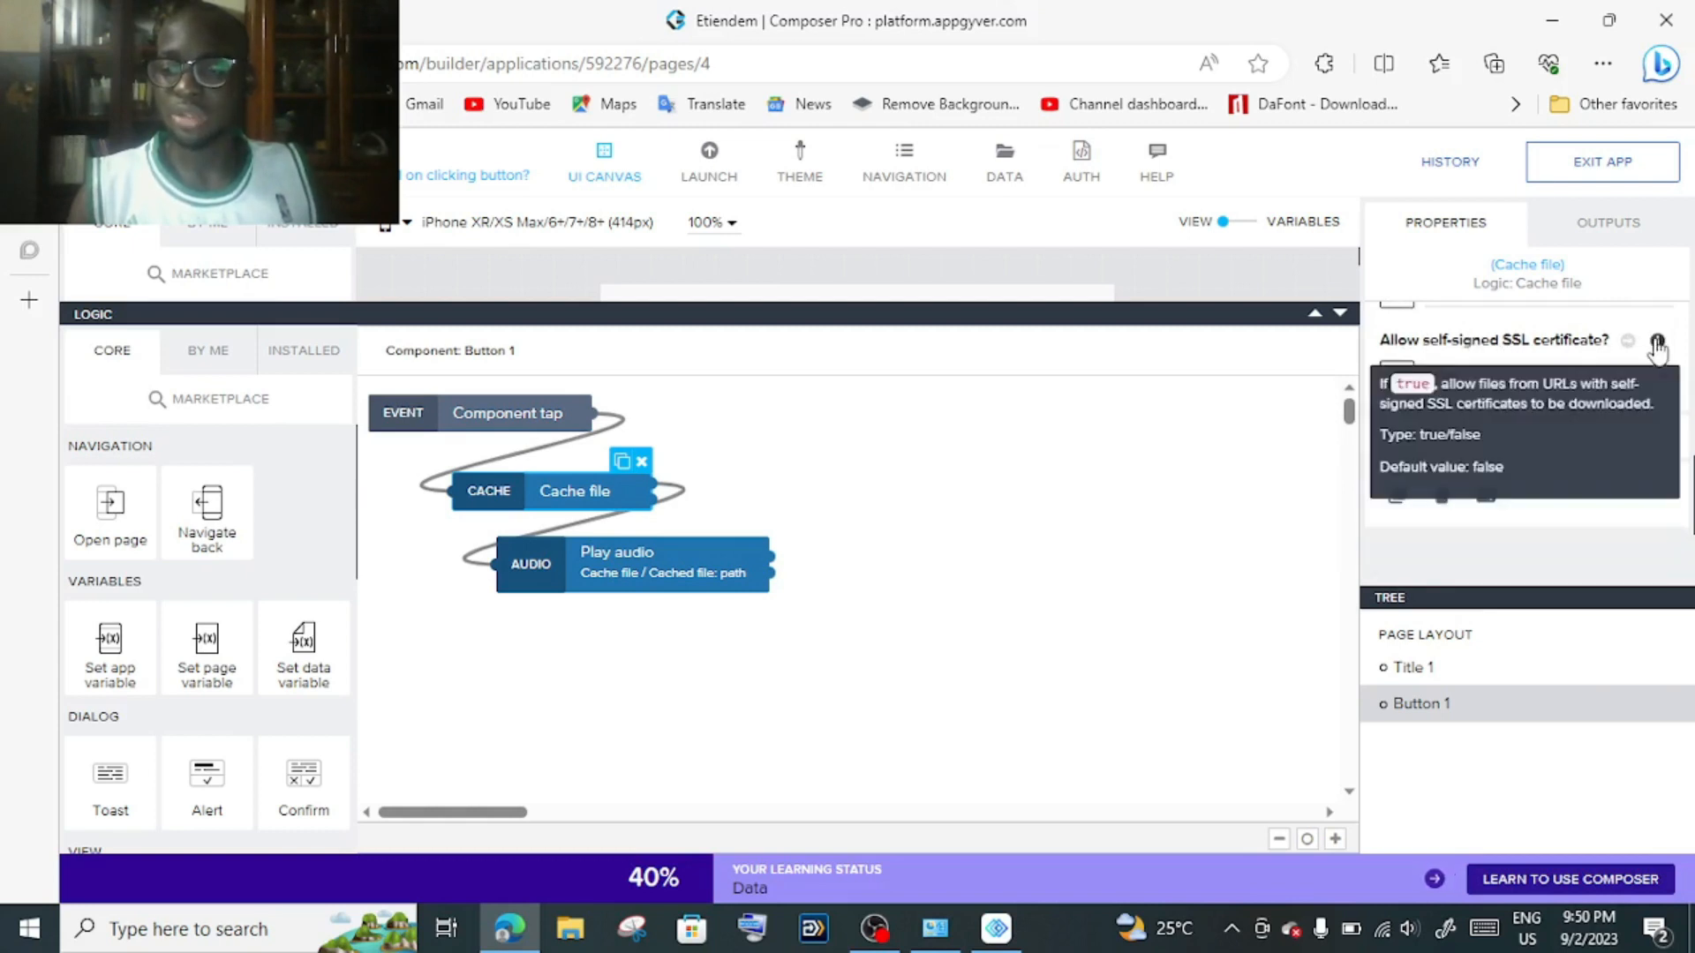
scroll(1516, 397, "up", 2)
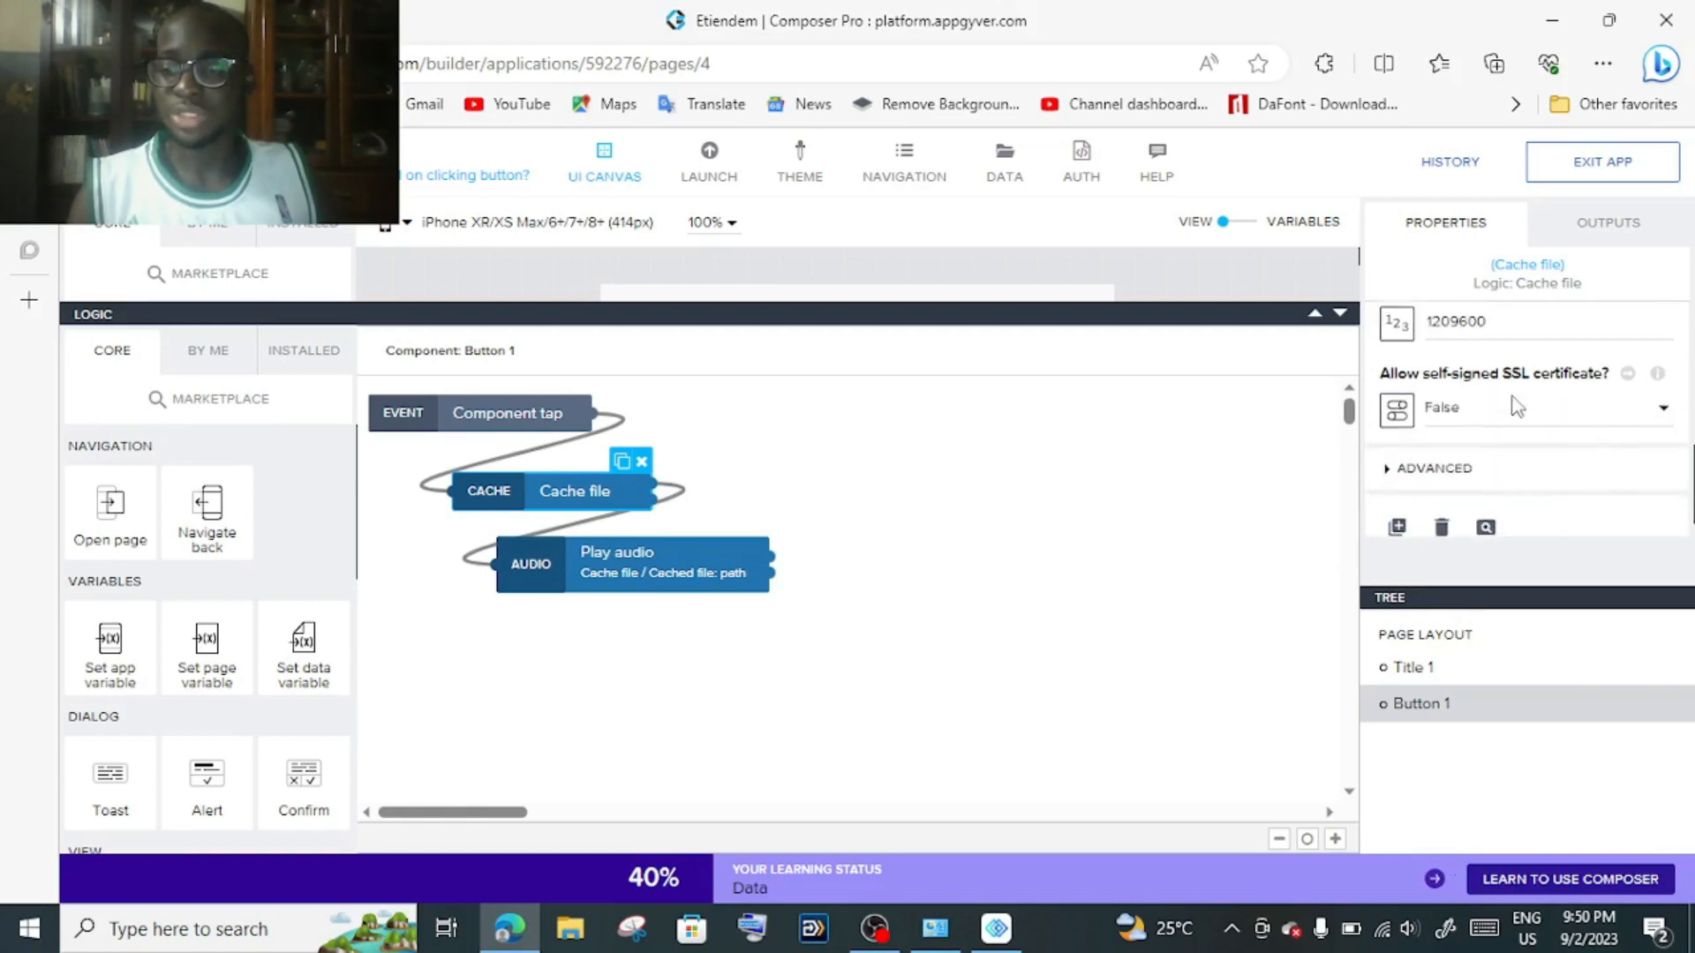
scroll(1511, 393, "up", 2)
left_click(1501, 394)
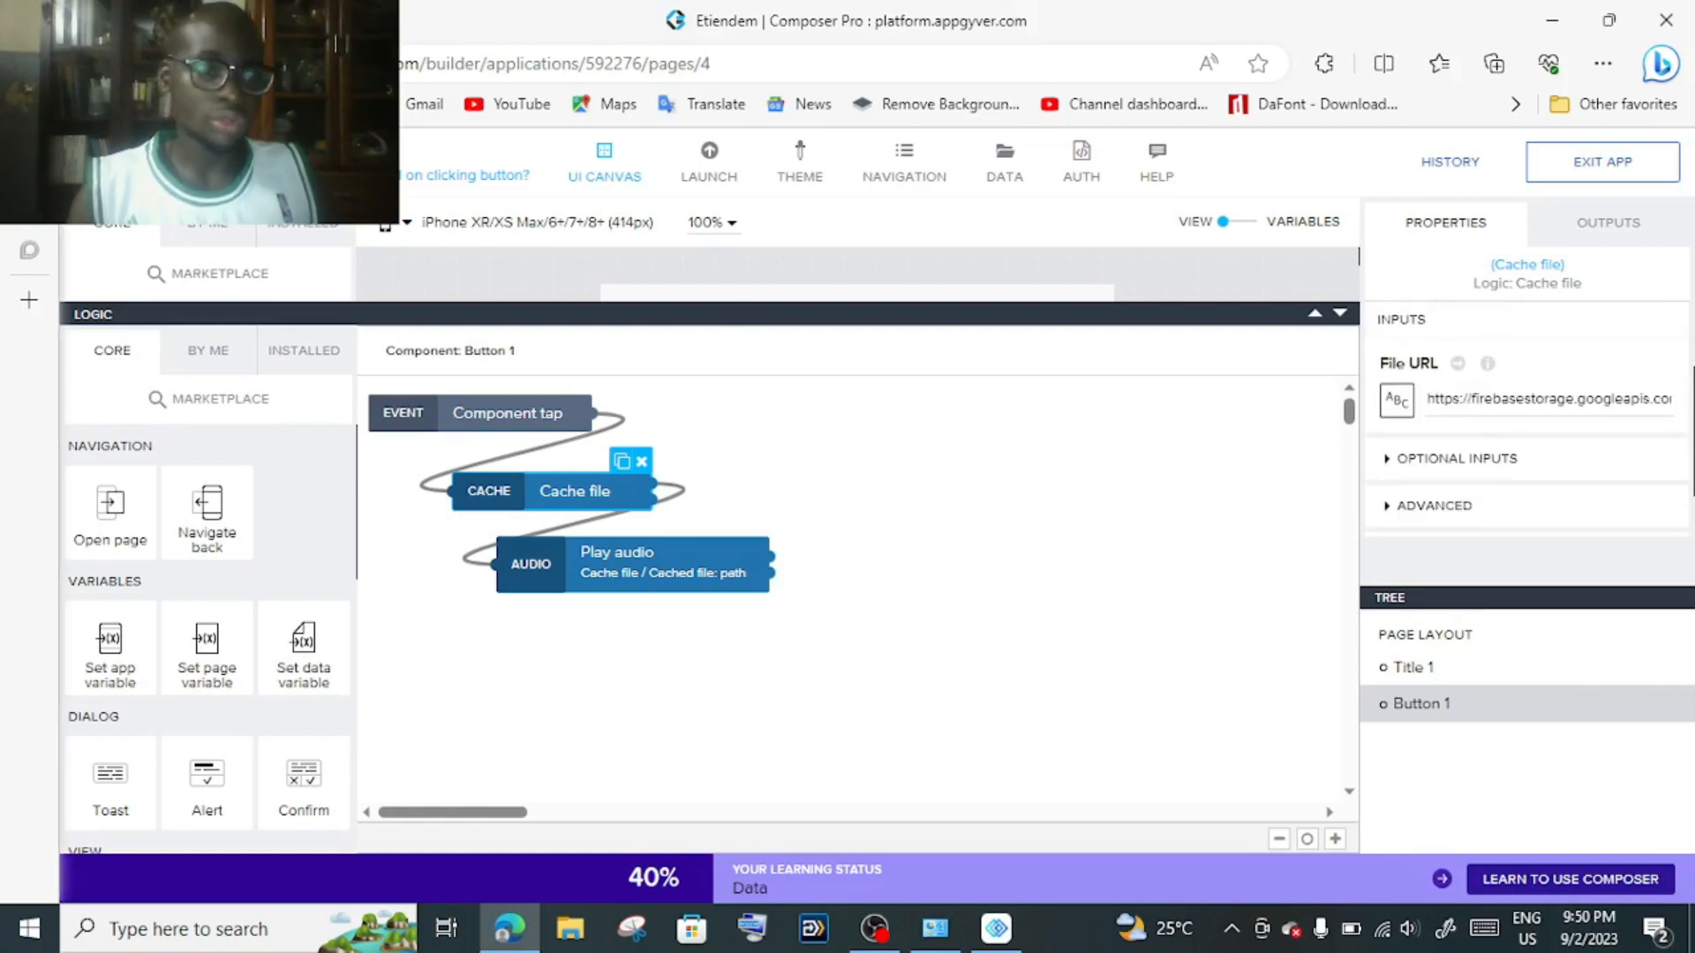
Find the link to button-pressed-38129.mp3 in Firebase Storage, and return to the Cache file function's File URL in Composer Pro
left_click(34, 217)
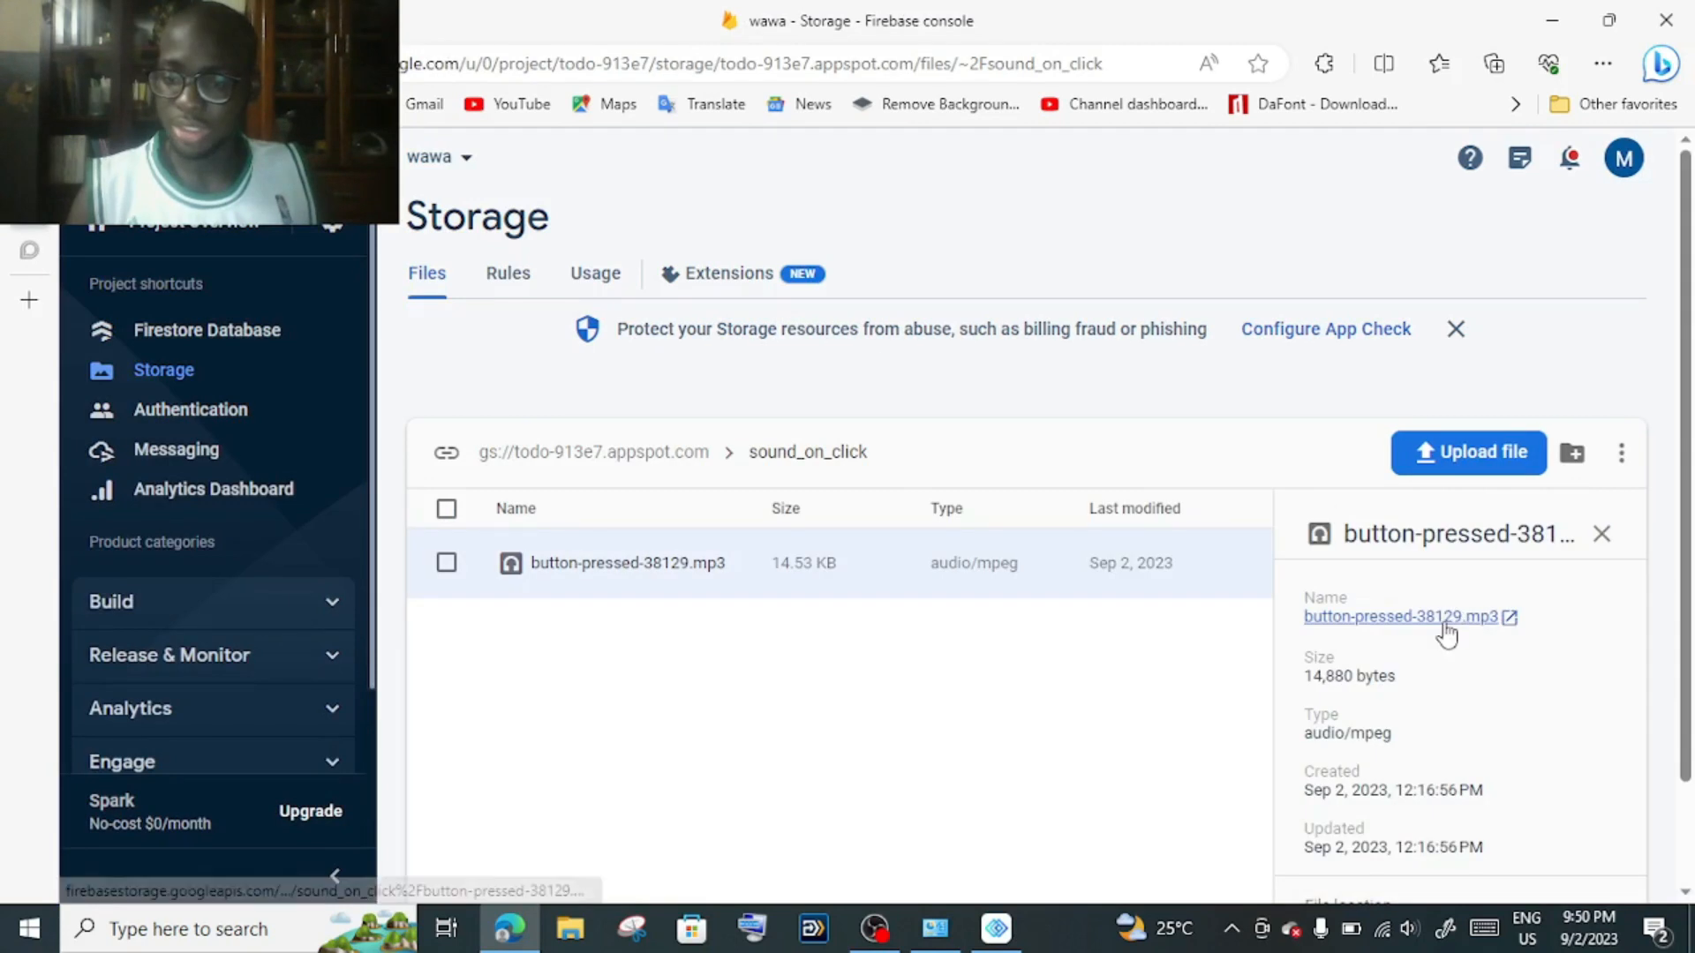
right_click(1446, 632)
left_click(1415, 384)
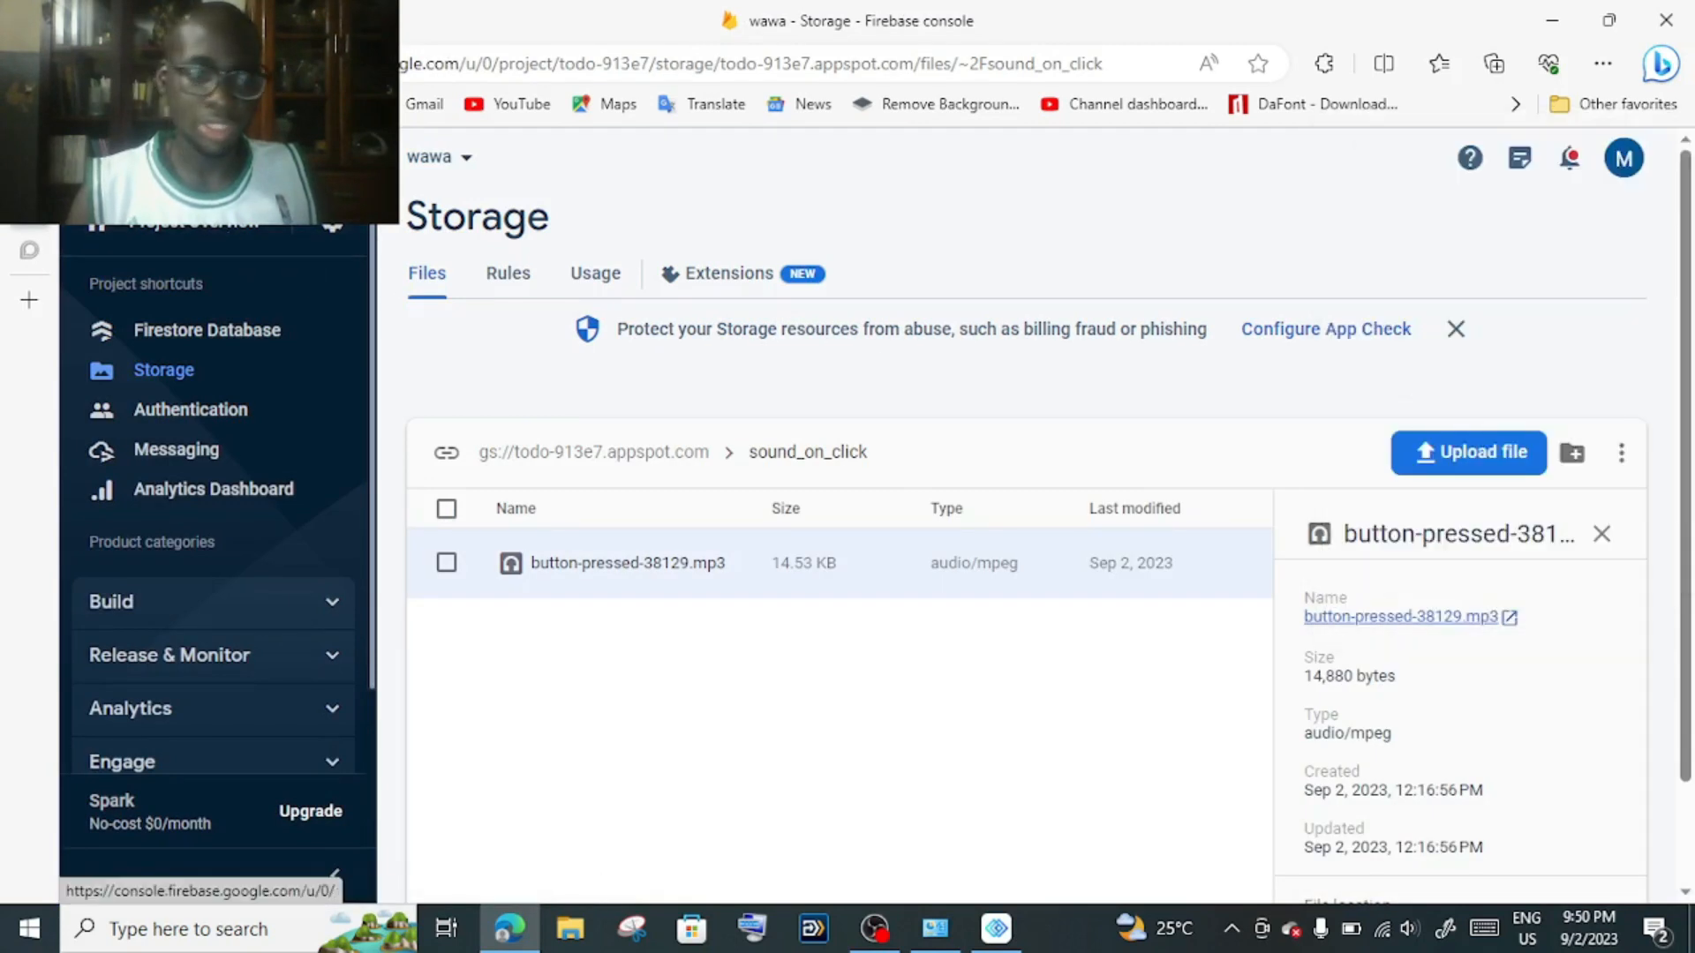
left_click(29, 169)
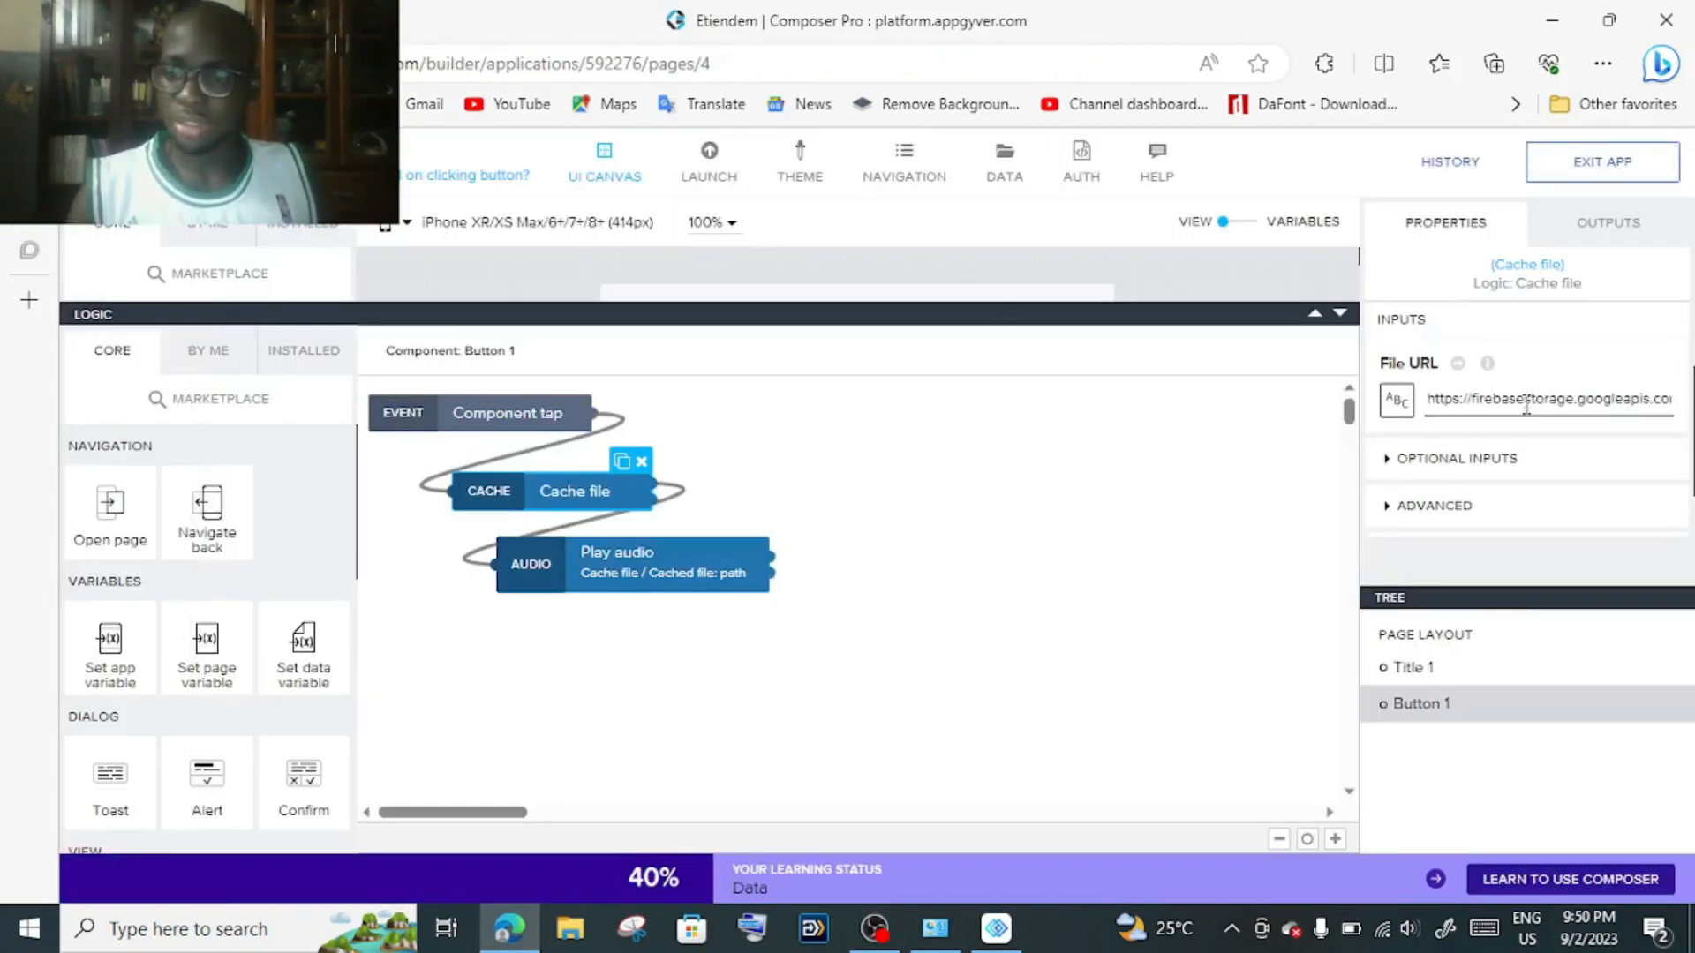
triple_click(1488, 395)
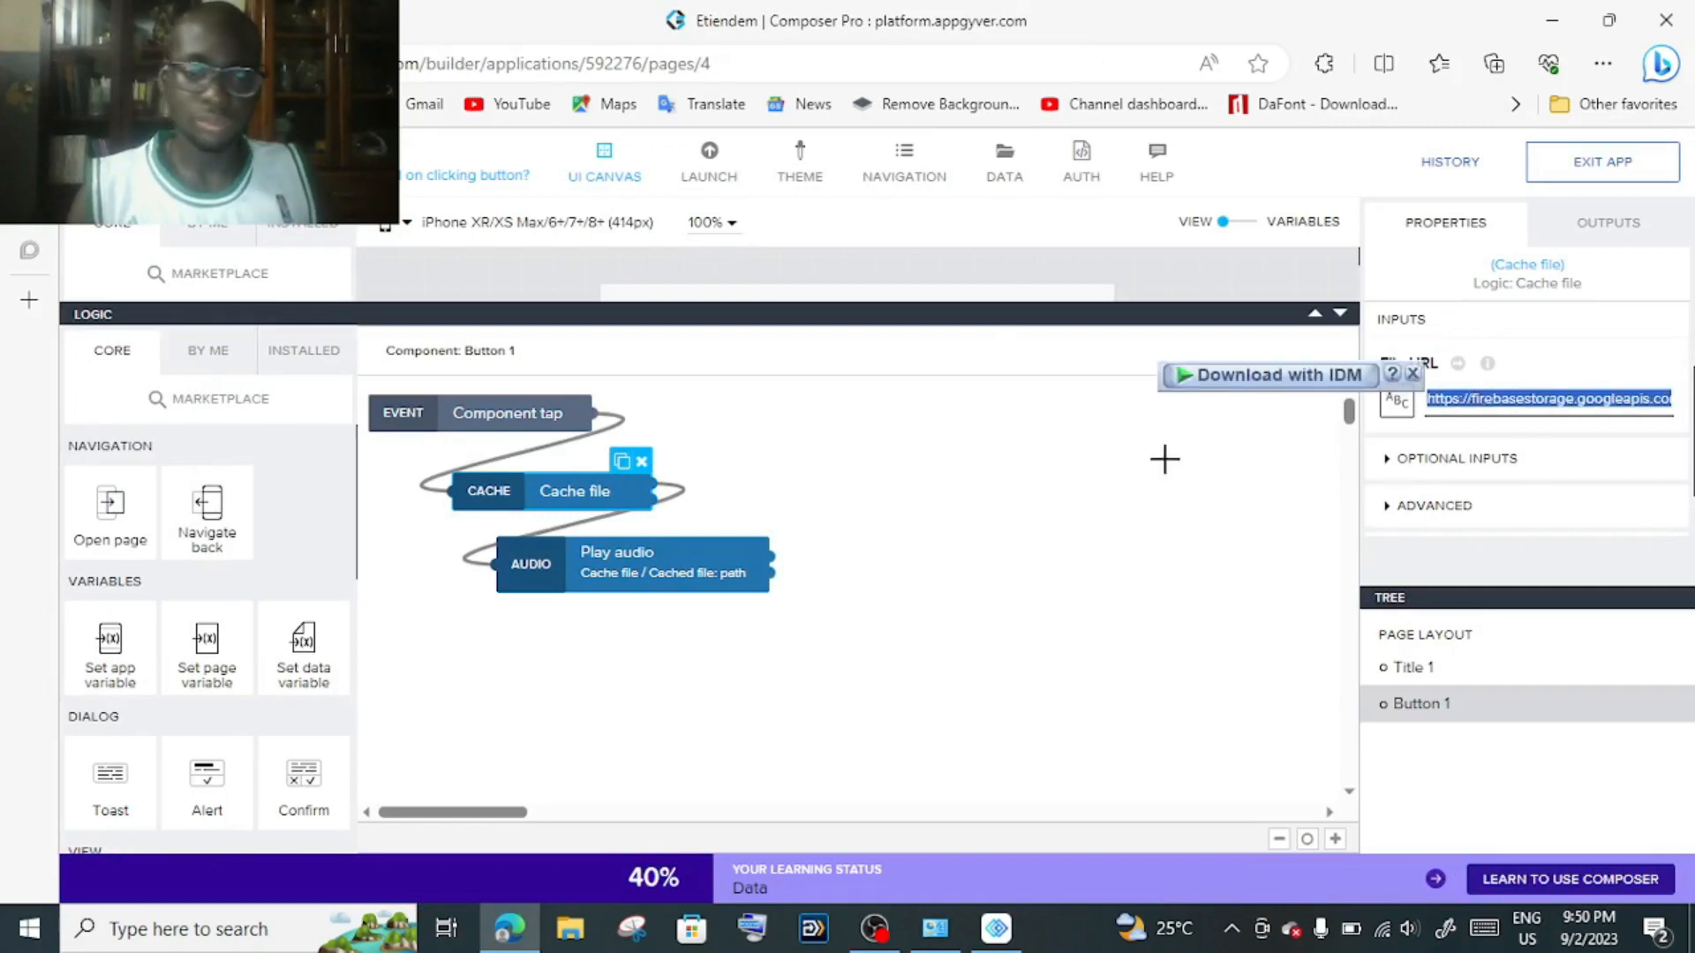
left_click(1006, 490)
View the Play audio function, search the logic marketplace for "cache", and clear the search
left_click(666, 553)
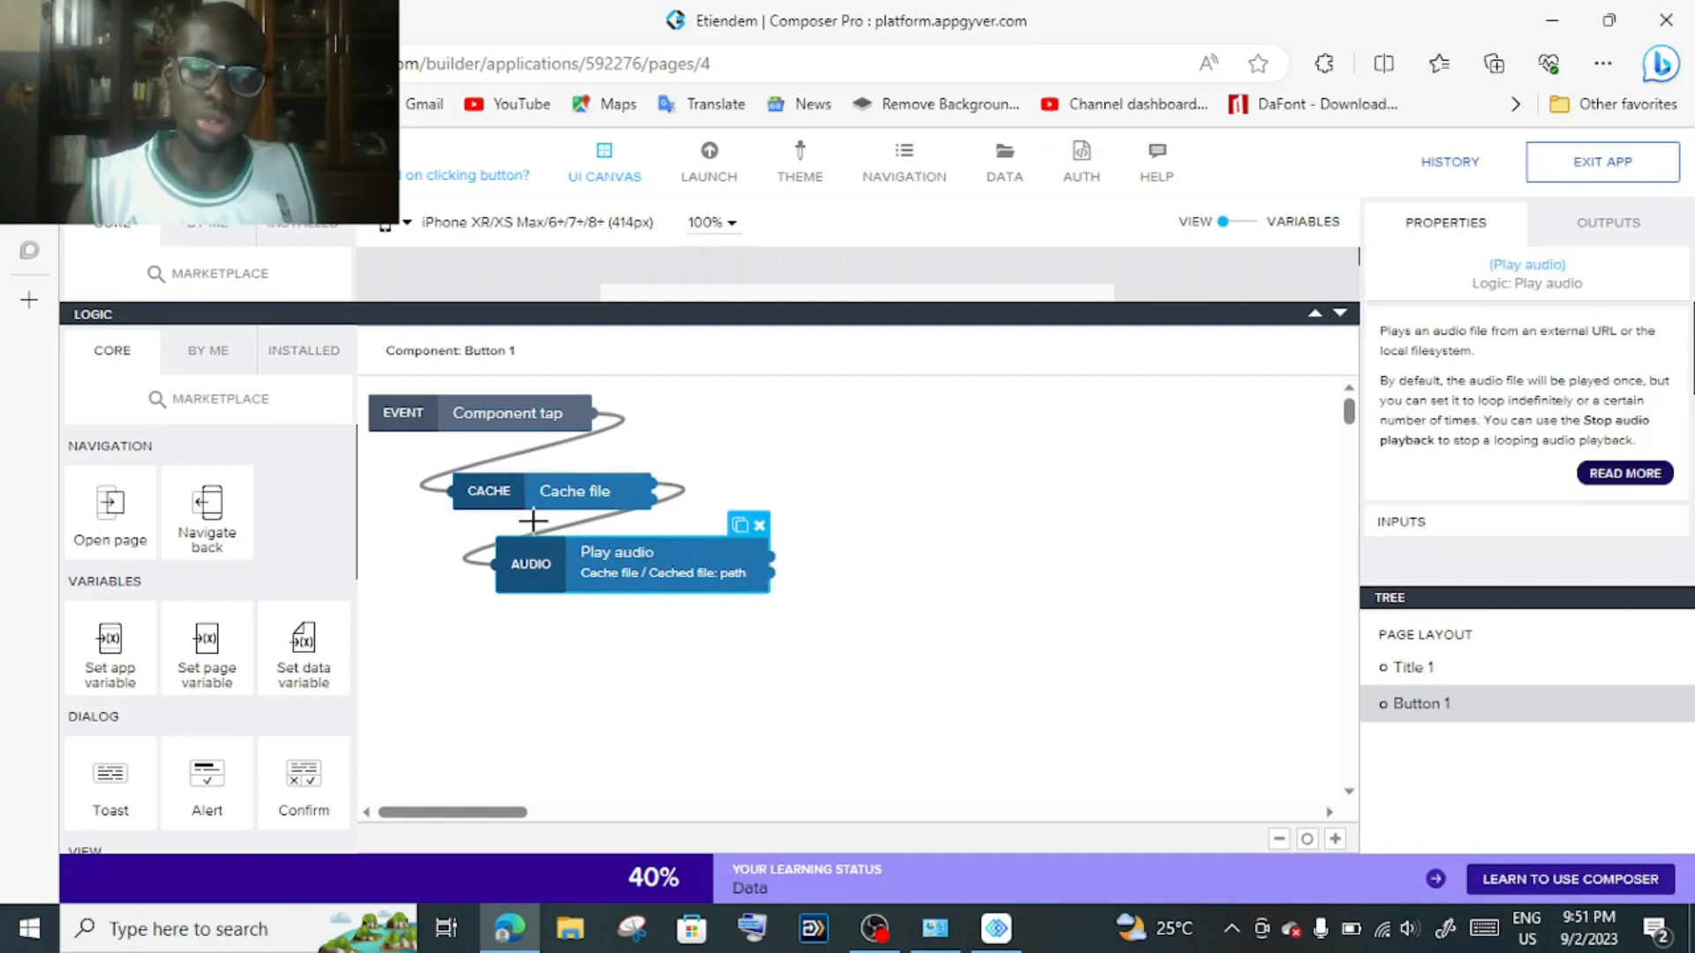
scroll(192, 510, "down", 4)
scroll(193, 510, "down", 3)
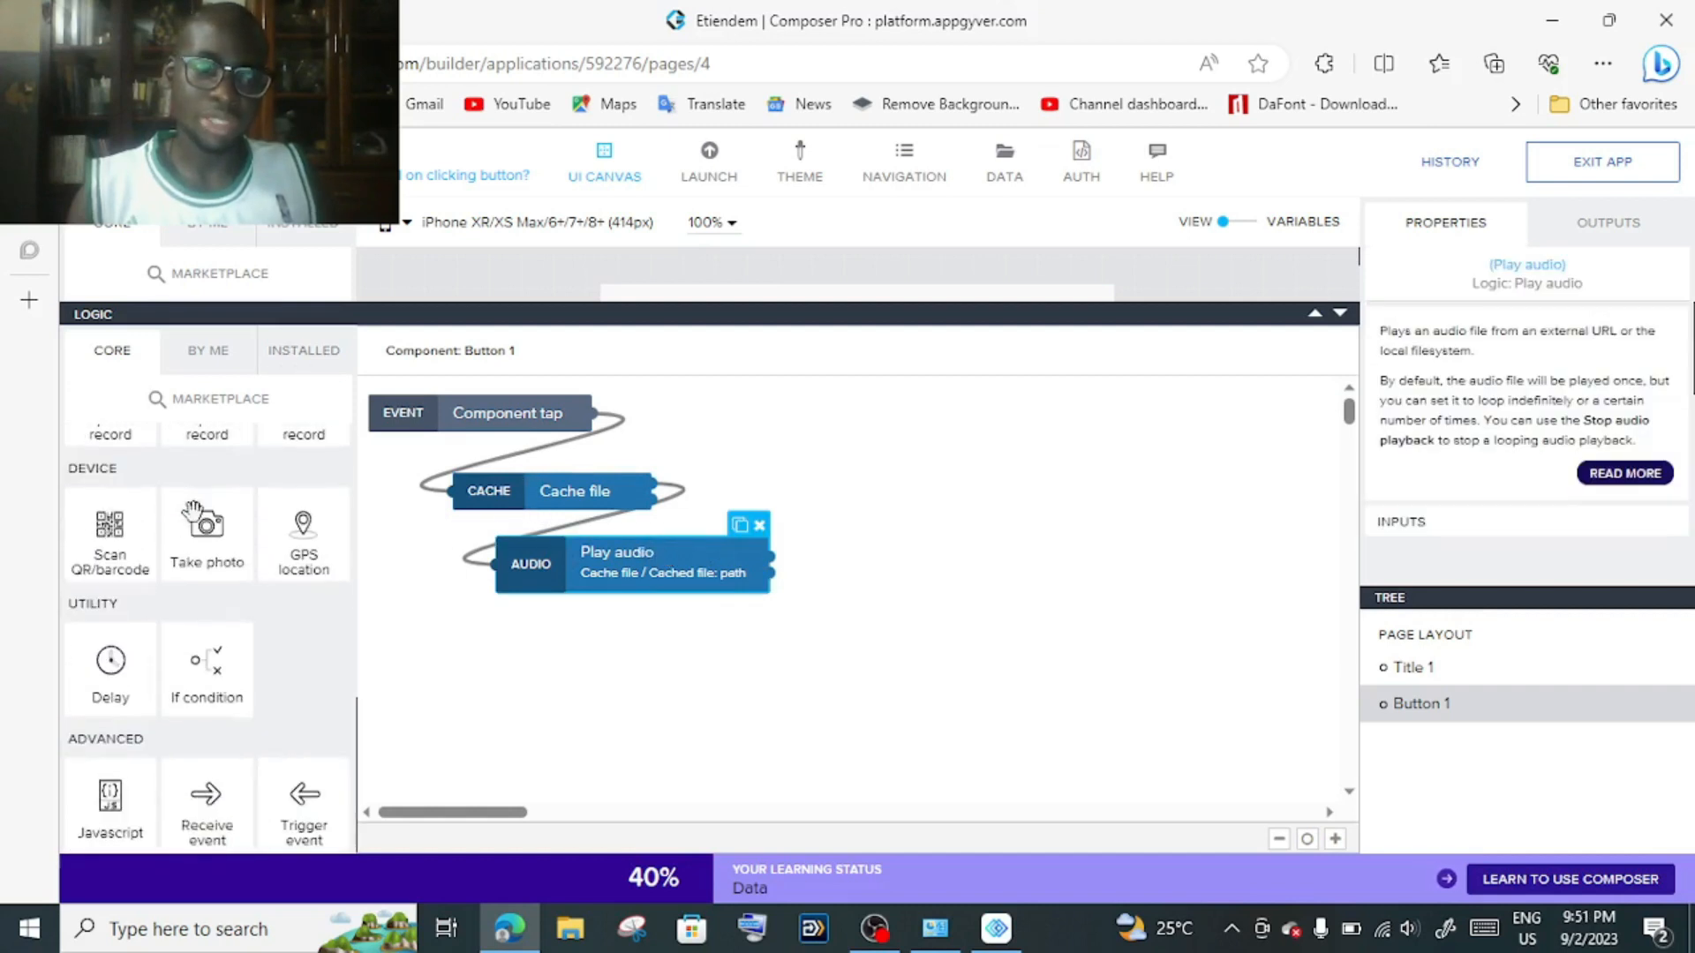
left_click(181, 399)
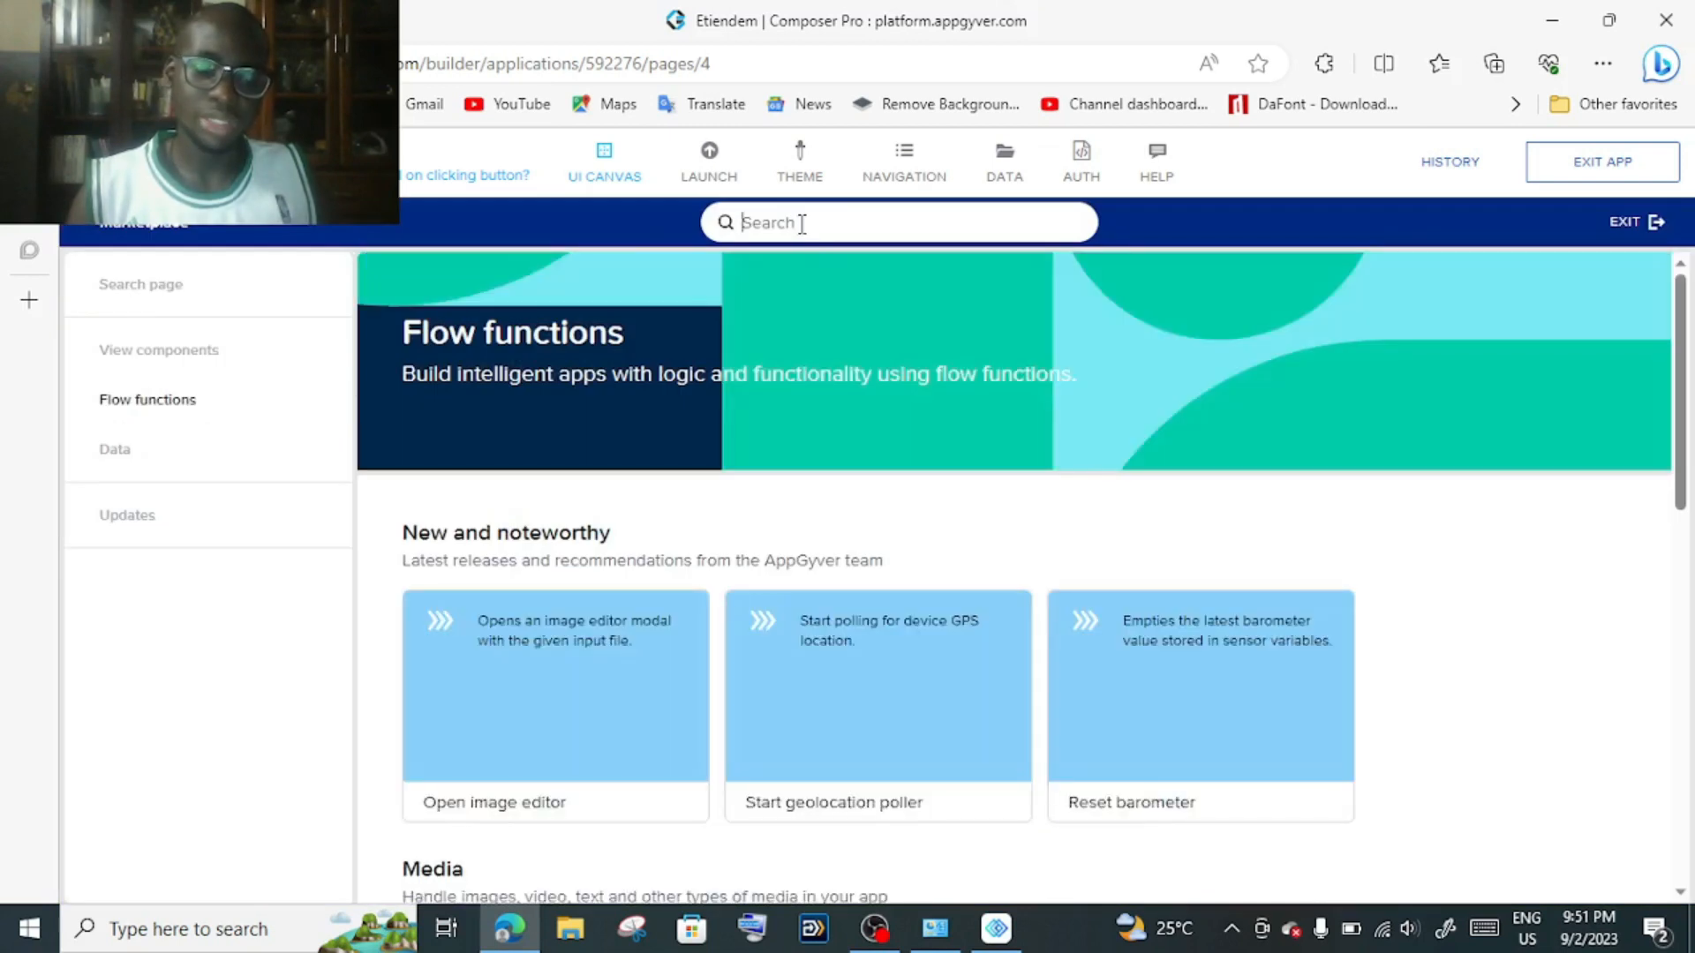
type("cache")
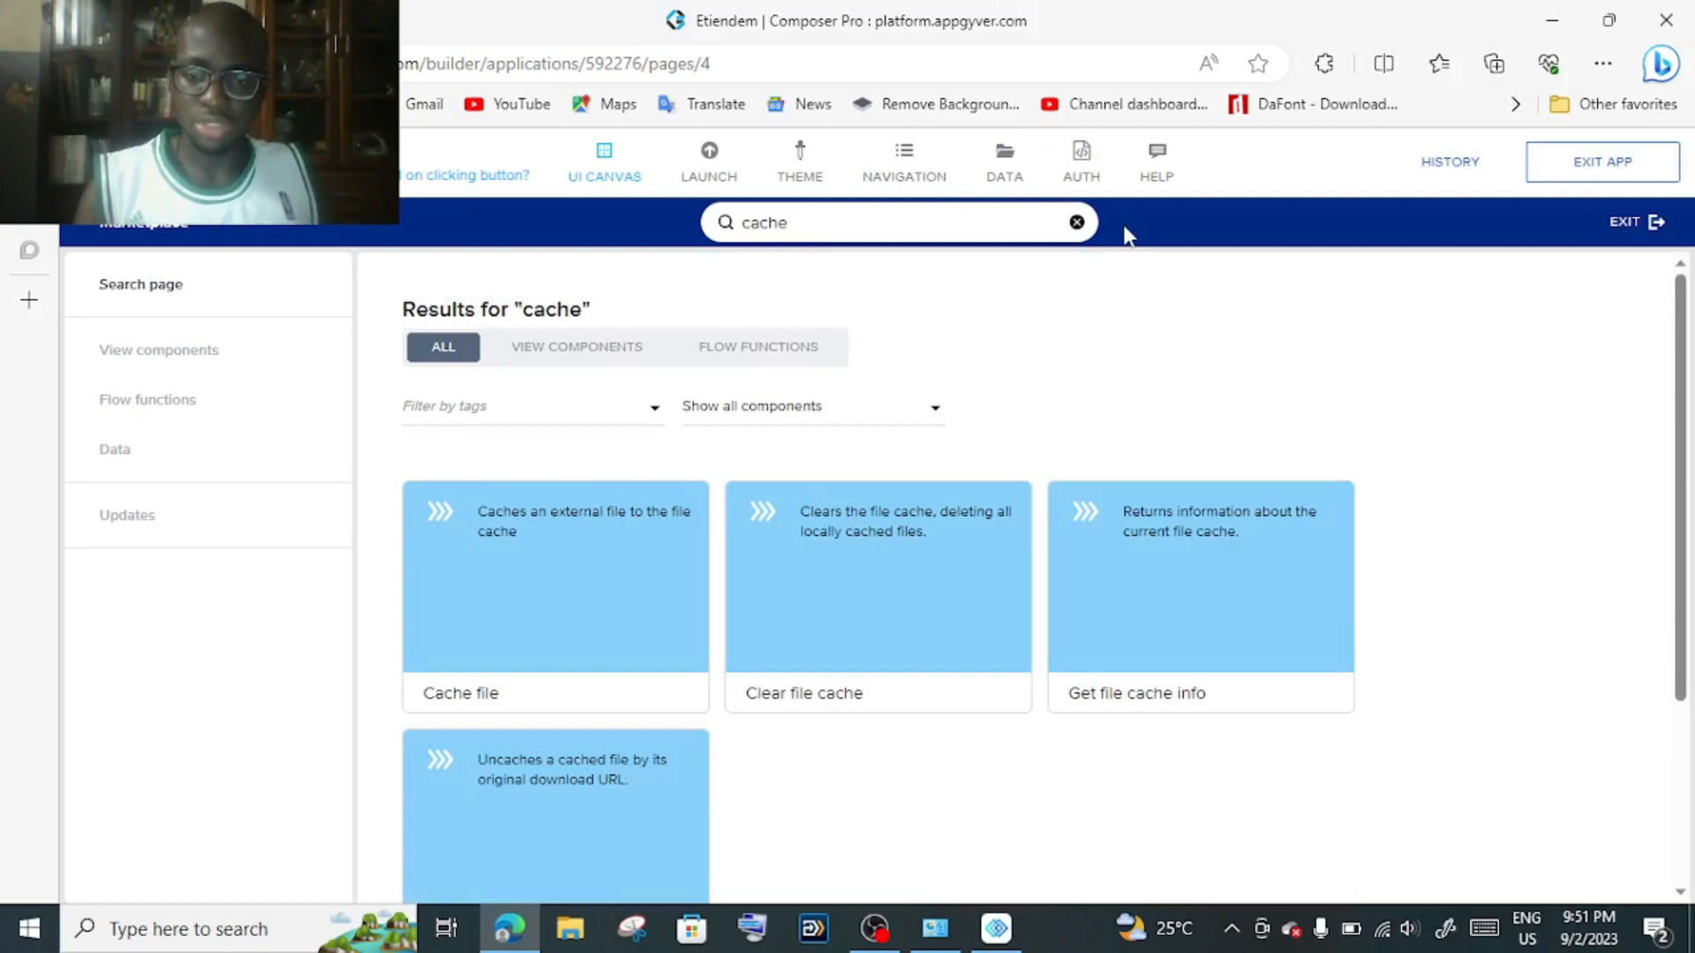
left_click(1077, 223)
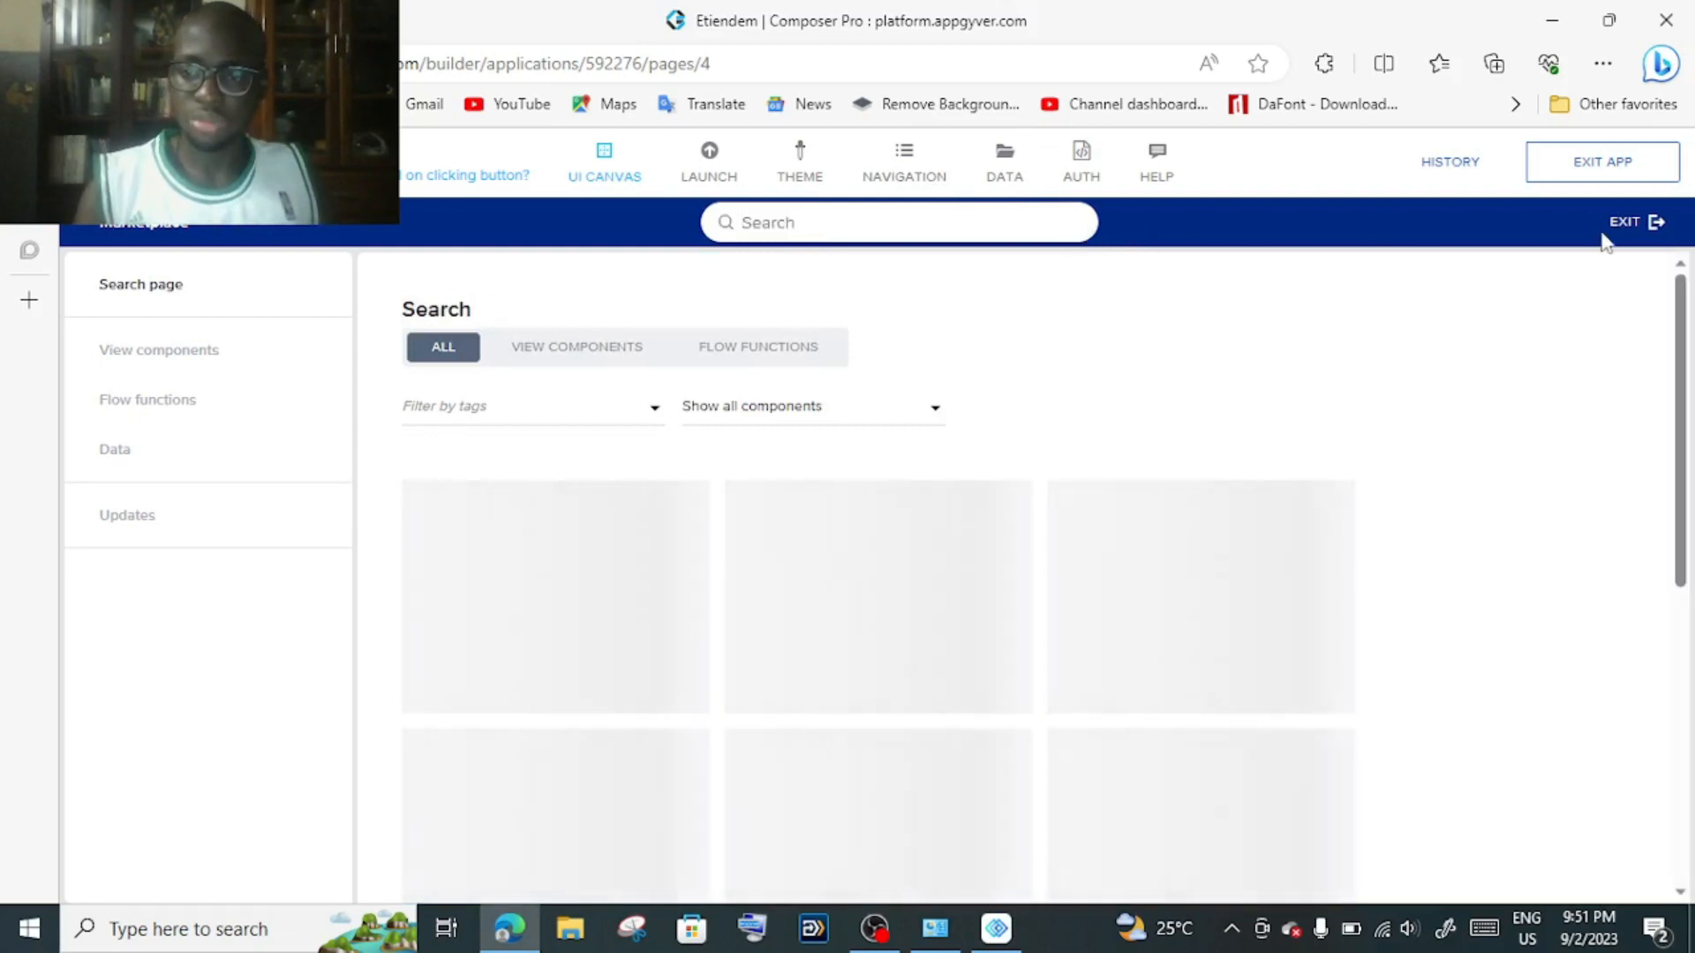
Exit the marketplace, list the installed logic functions, and view the Play audio function's inputs
left_click(1621, 228)
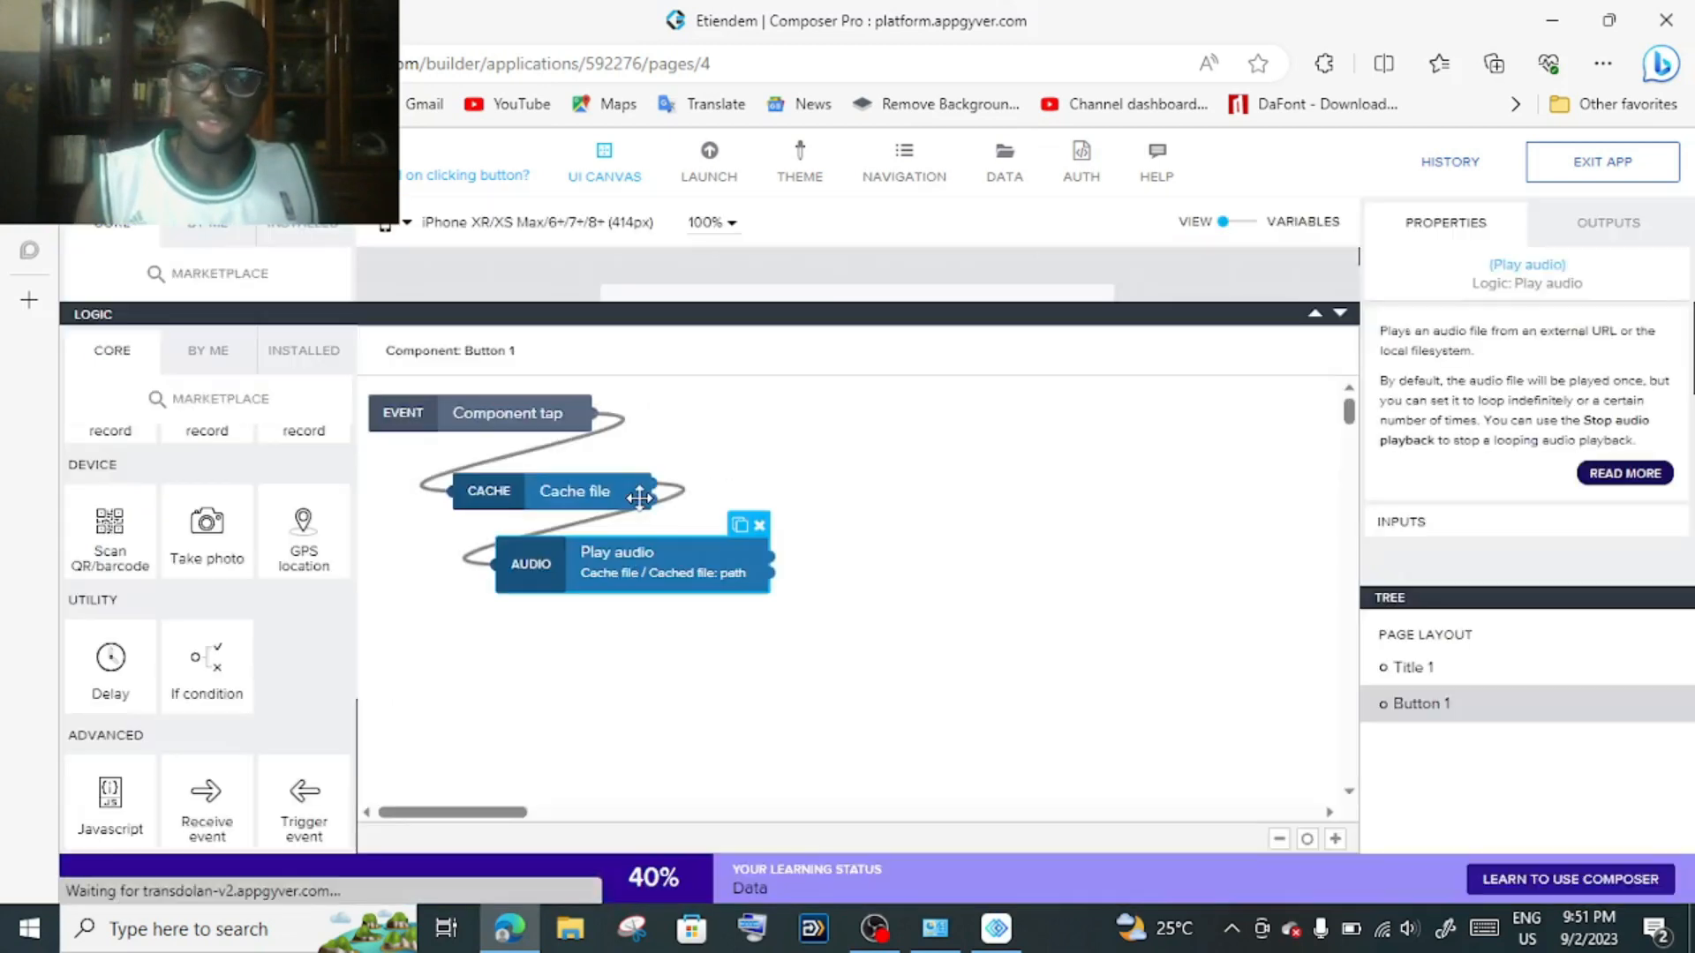
left_click(291, 362)
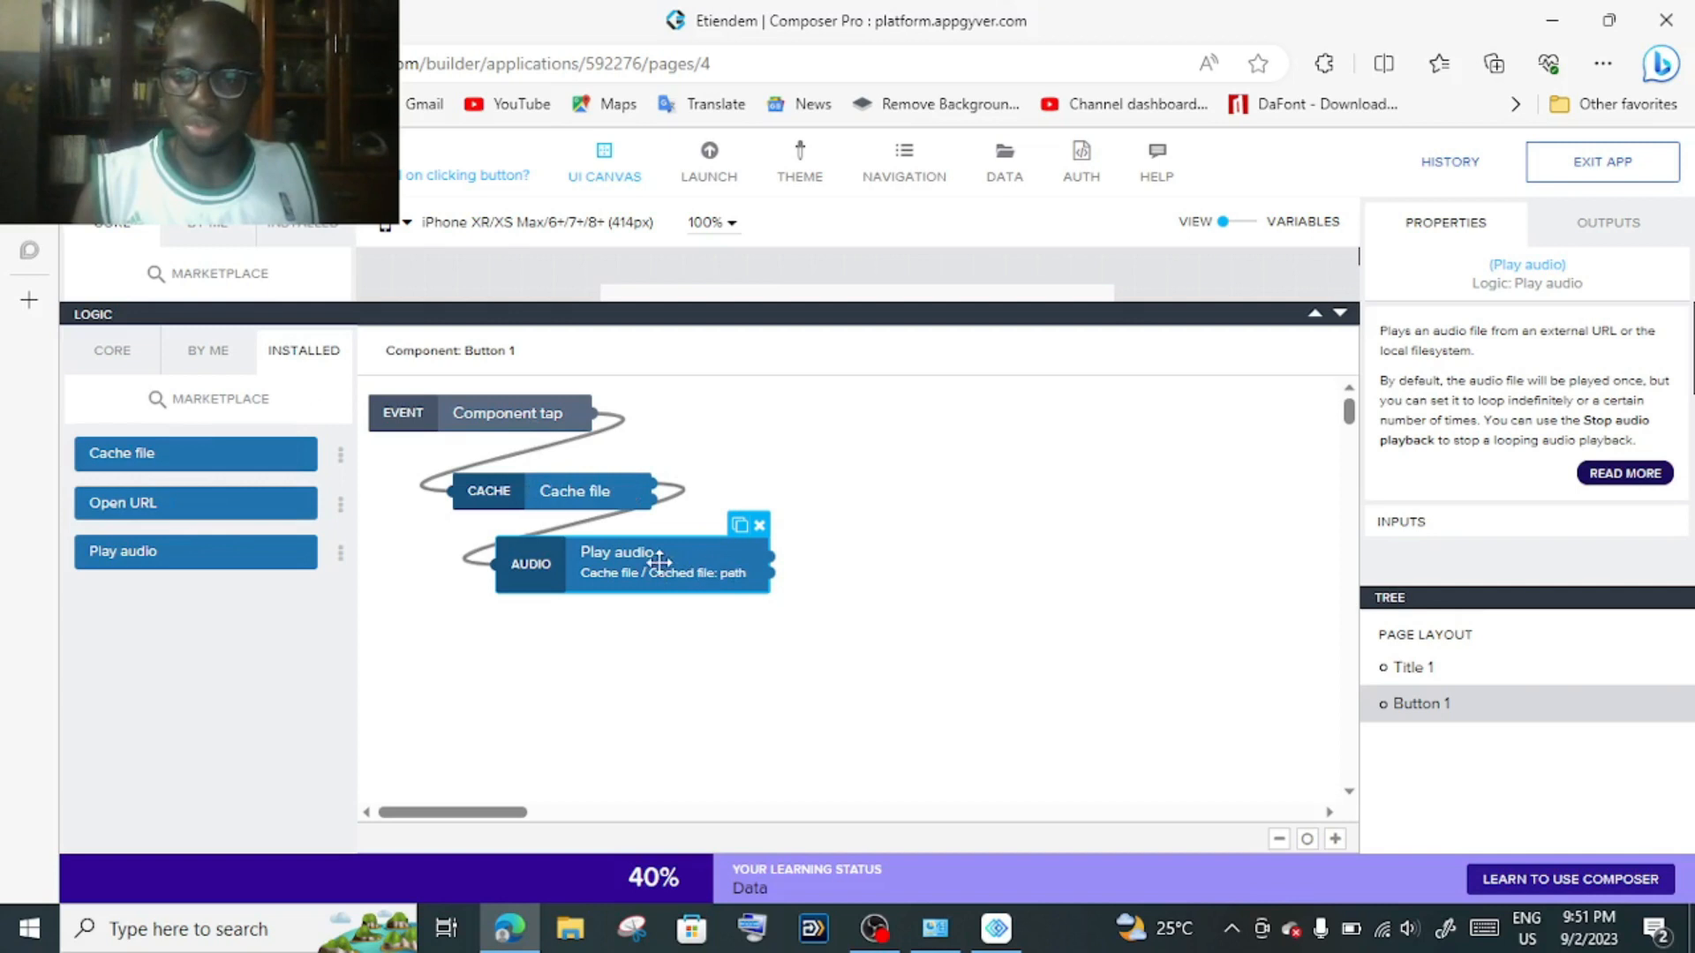
scroll(1511, 422, "down", 3)
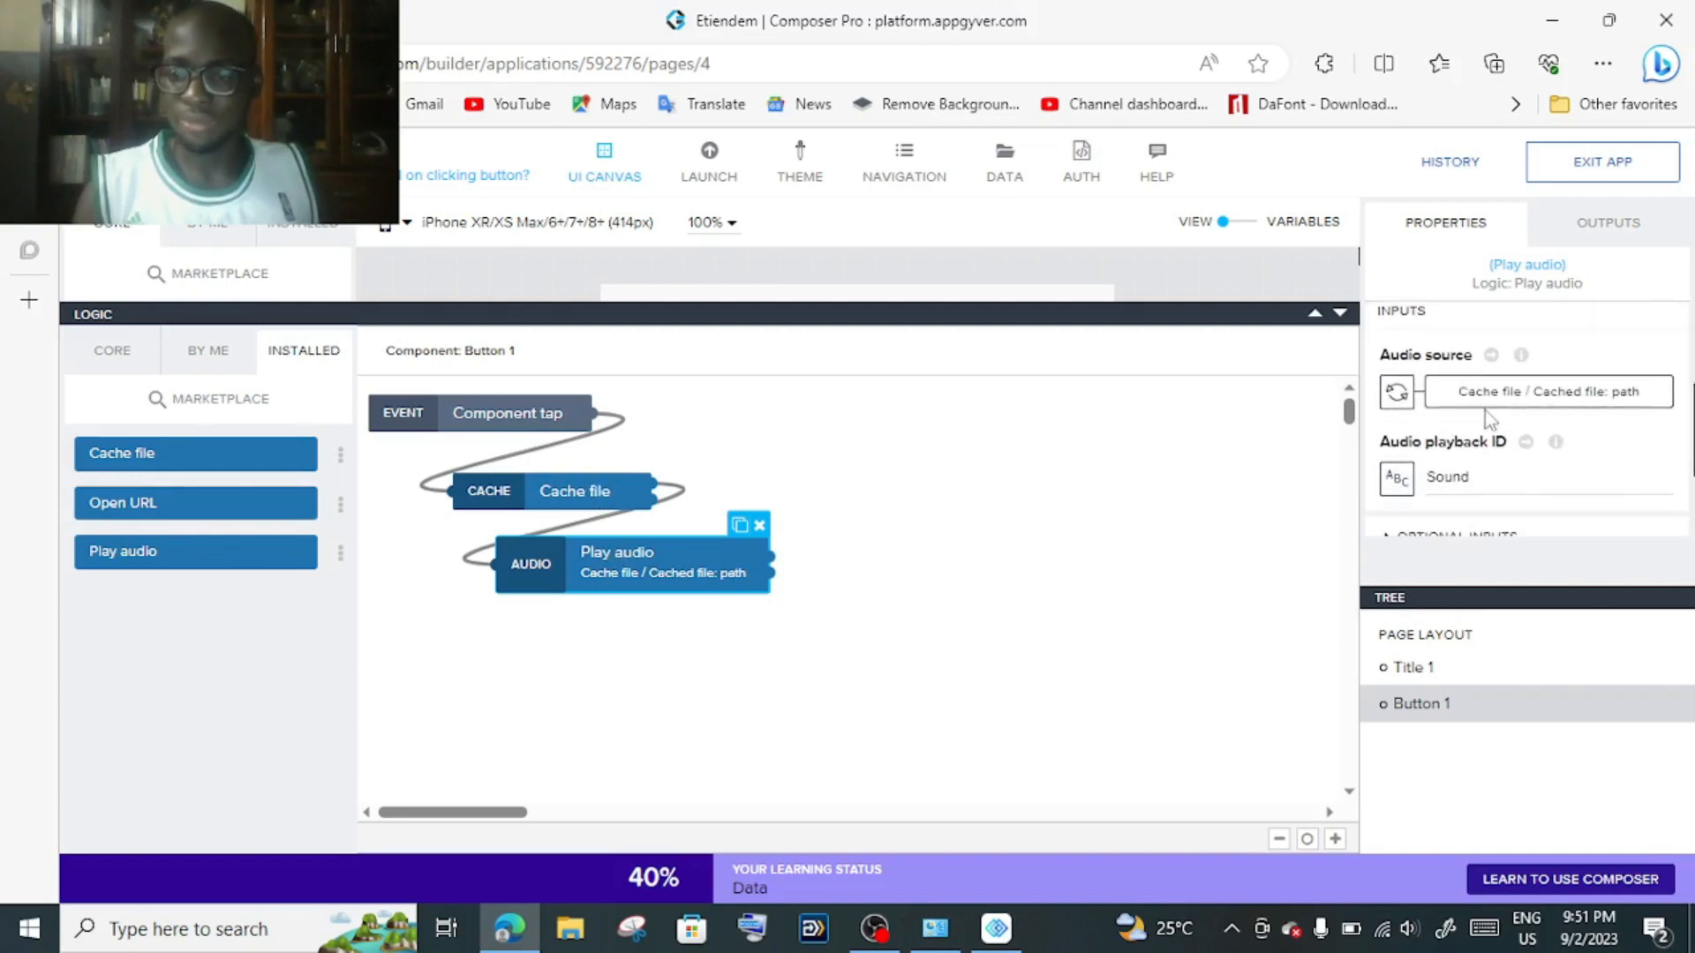
Examine the outputs of the Cache file function, including the cached file's name, path, size and MIME type
left_click(529, 483)
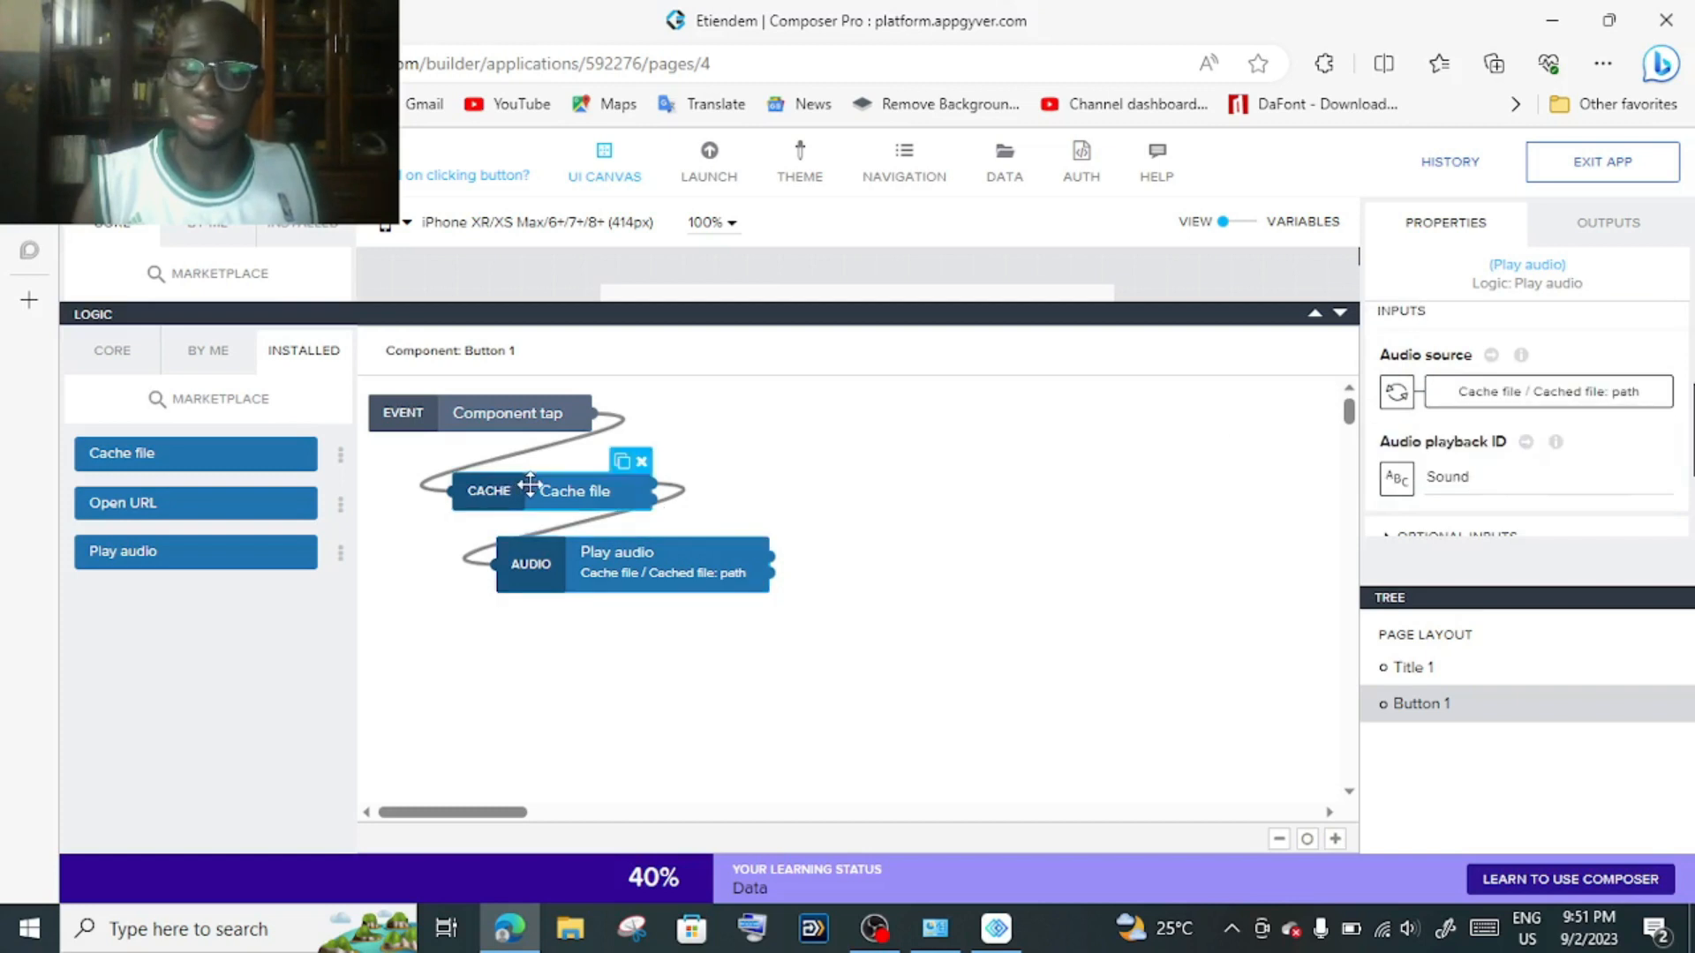
left_click(1580, 227)
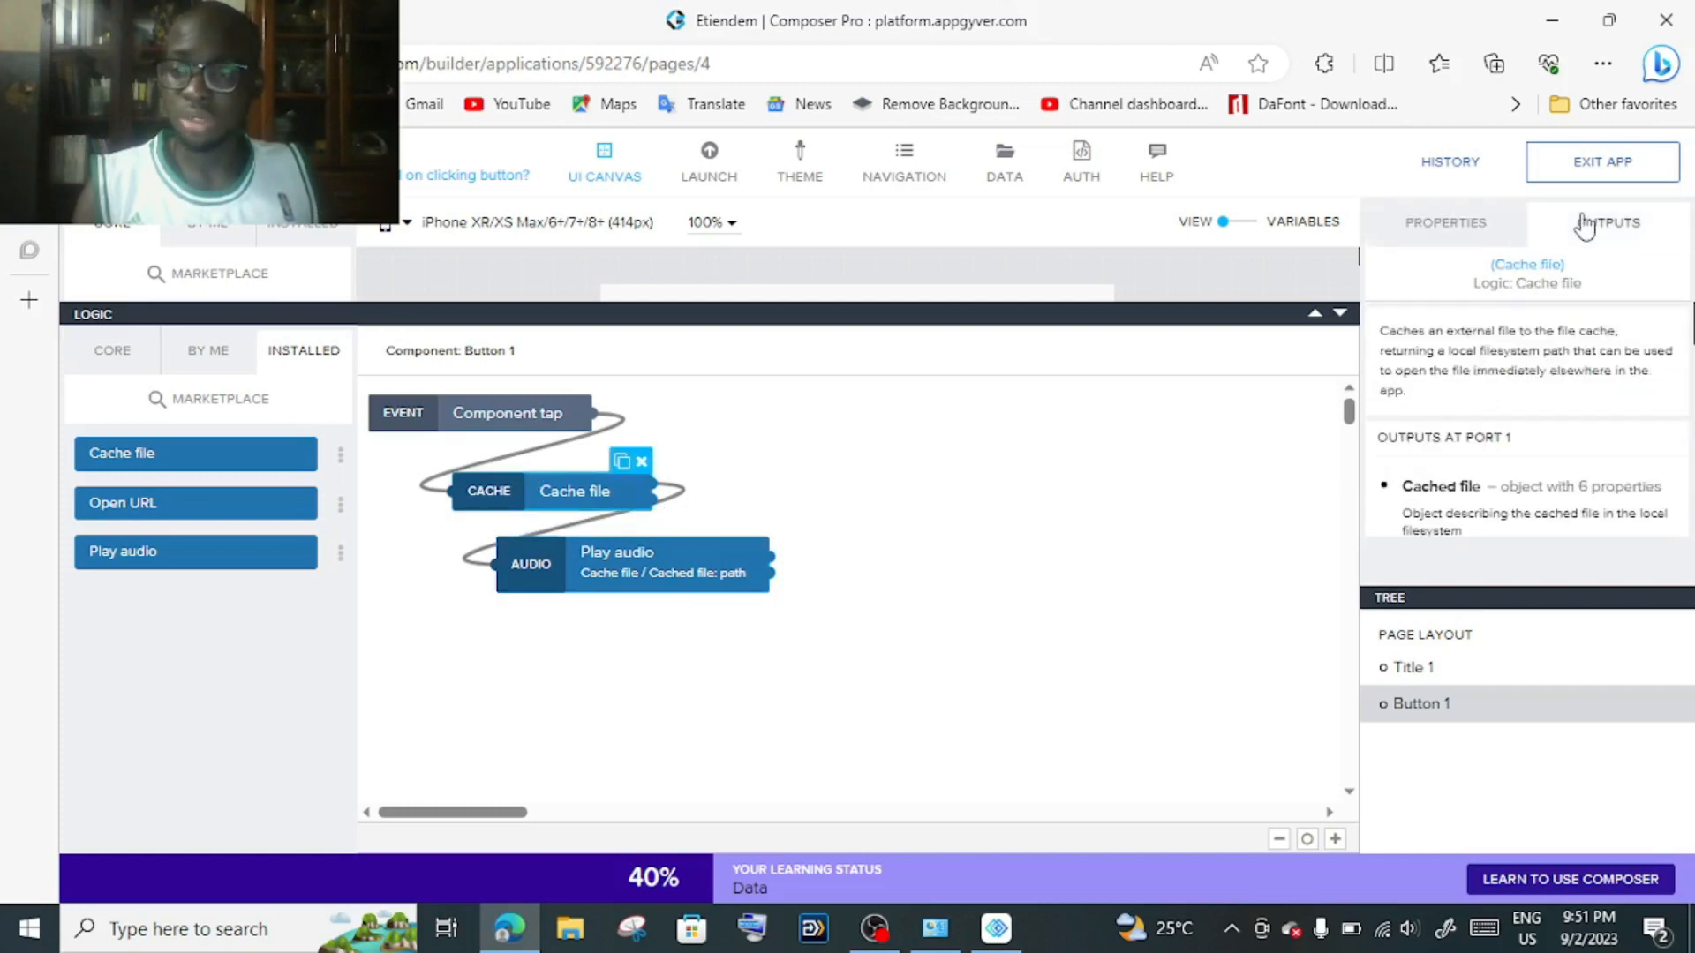
scroll(1377, 382, "down", 2)
scroll(1413, 397, "down", 3)
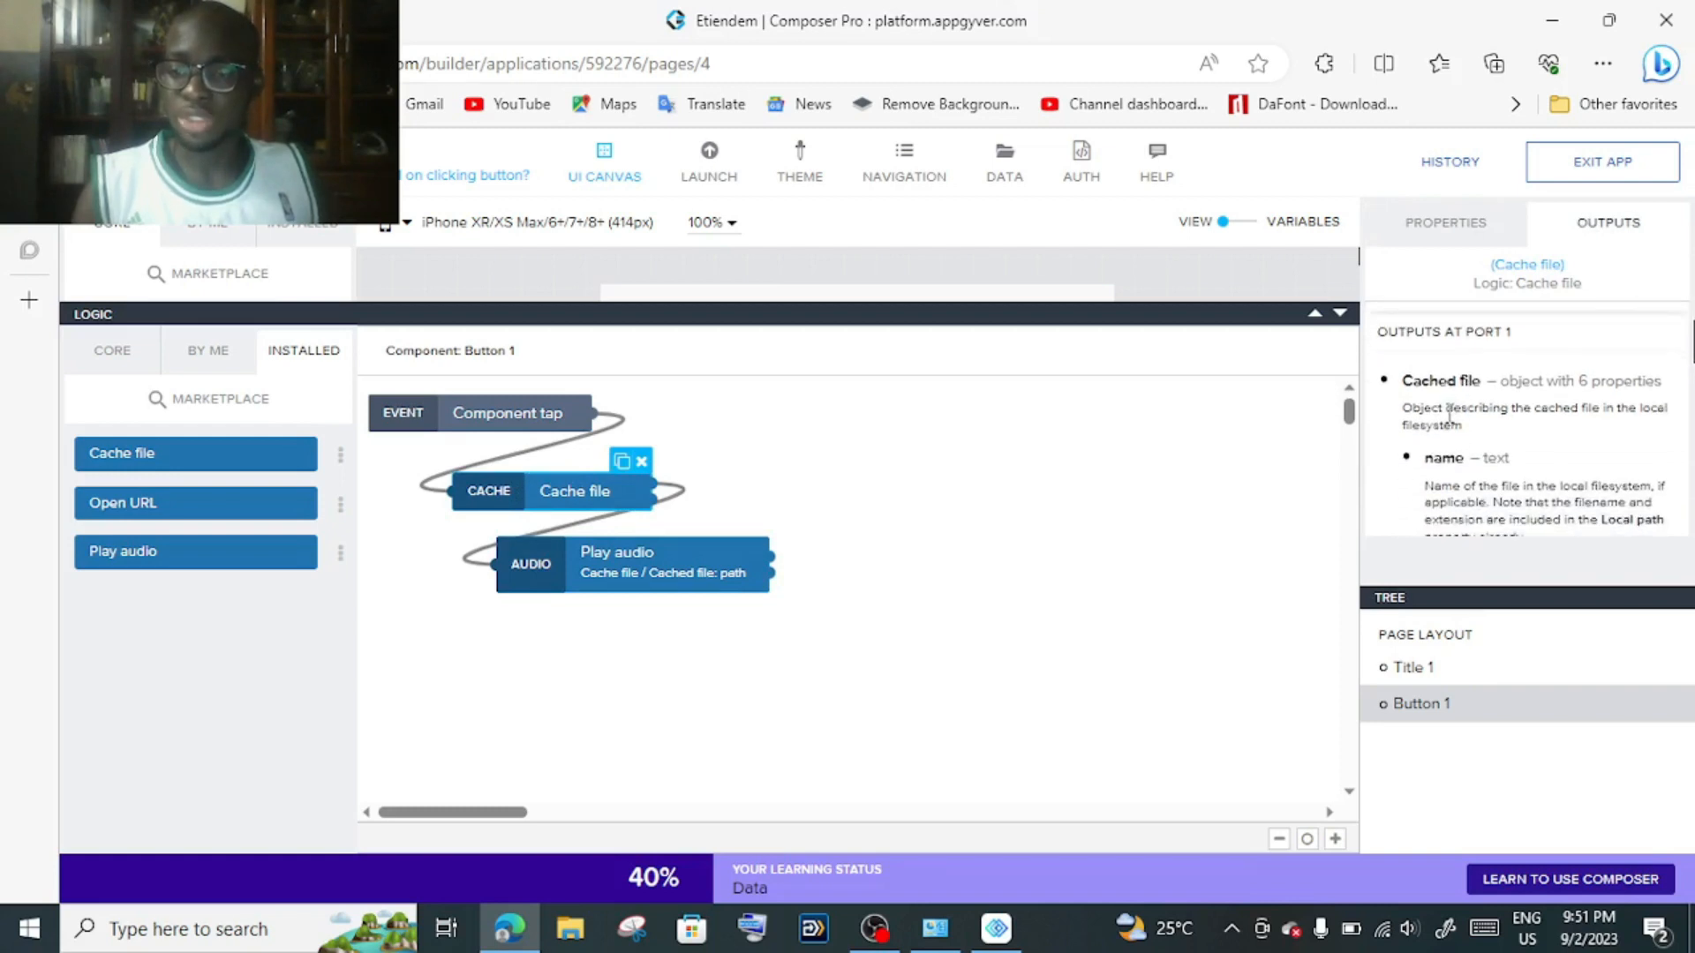
scroll(1443, 344, "down", 4)
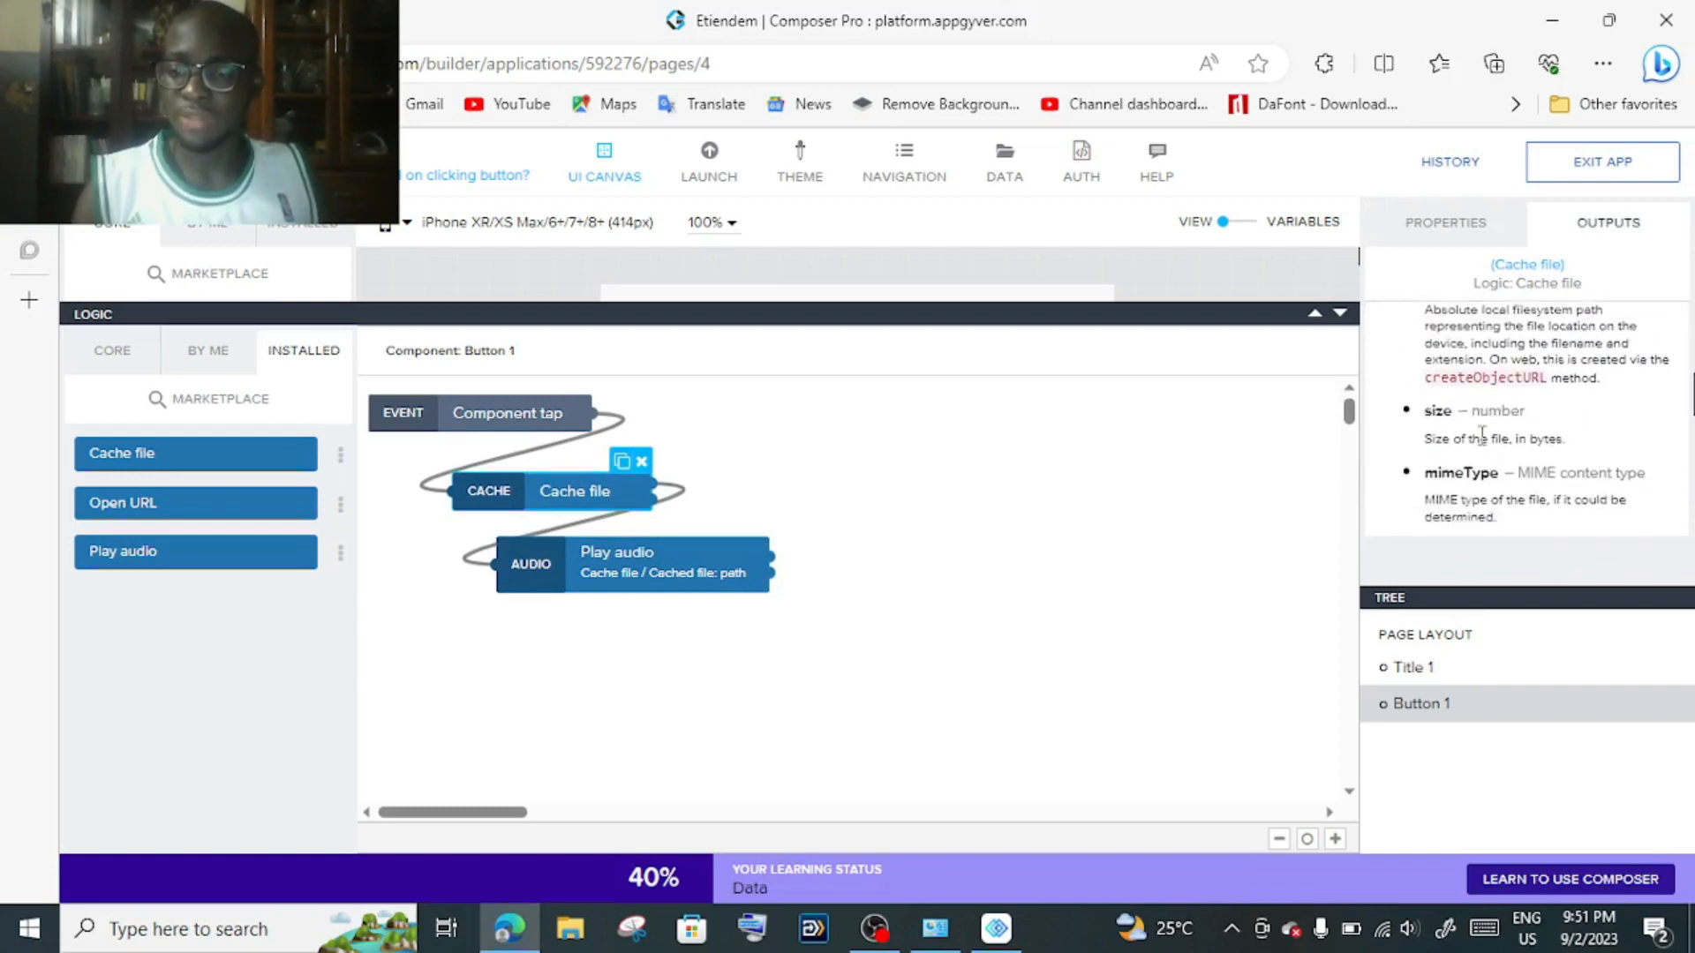
scroll(1435, 364, "up", 3)
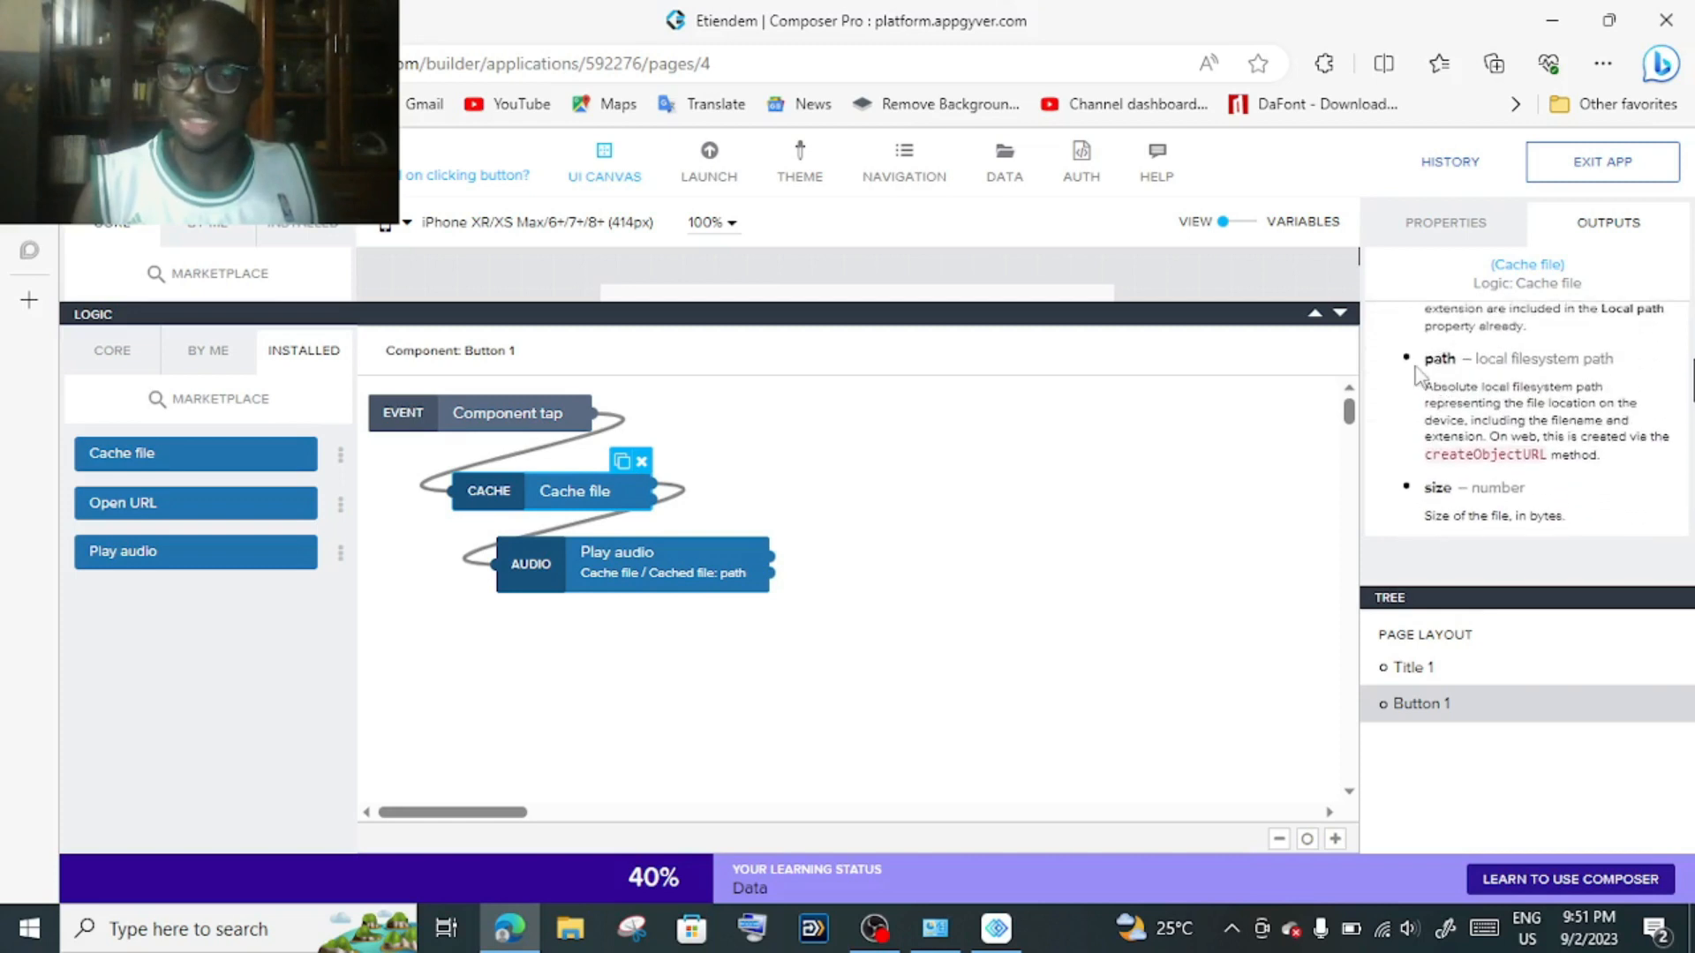
Examine the Play audio function's outputs and inputs, and read the explanation of its audio source
left_click(728, 589)
scroll(1506, 483, "down", 5)
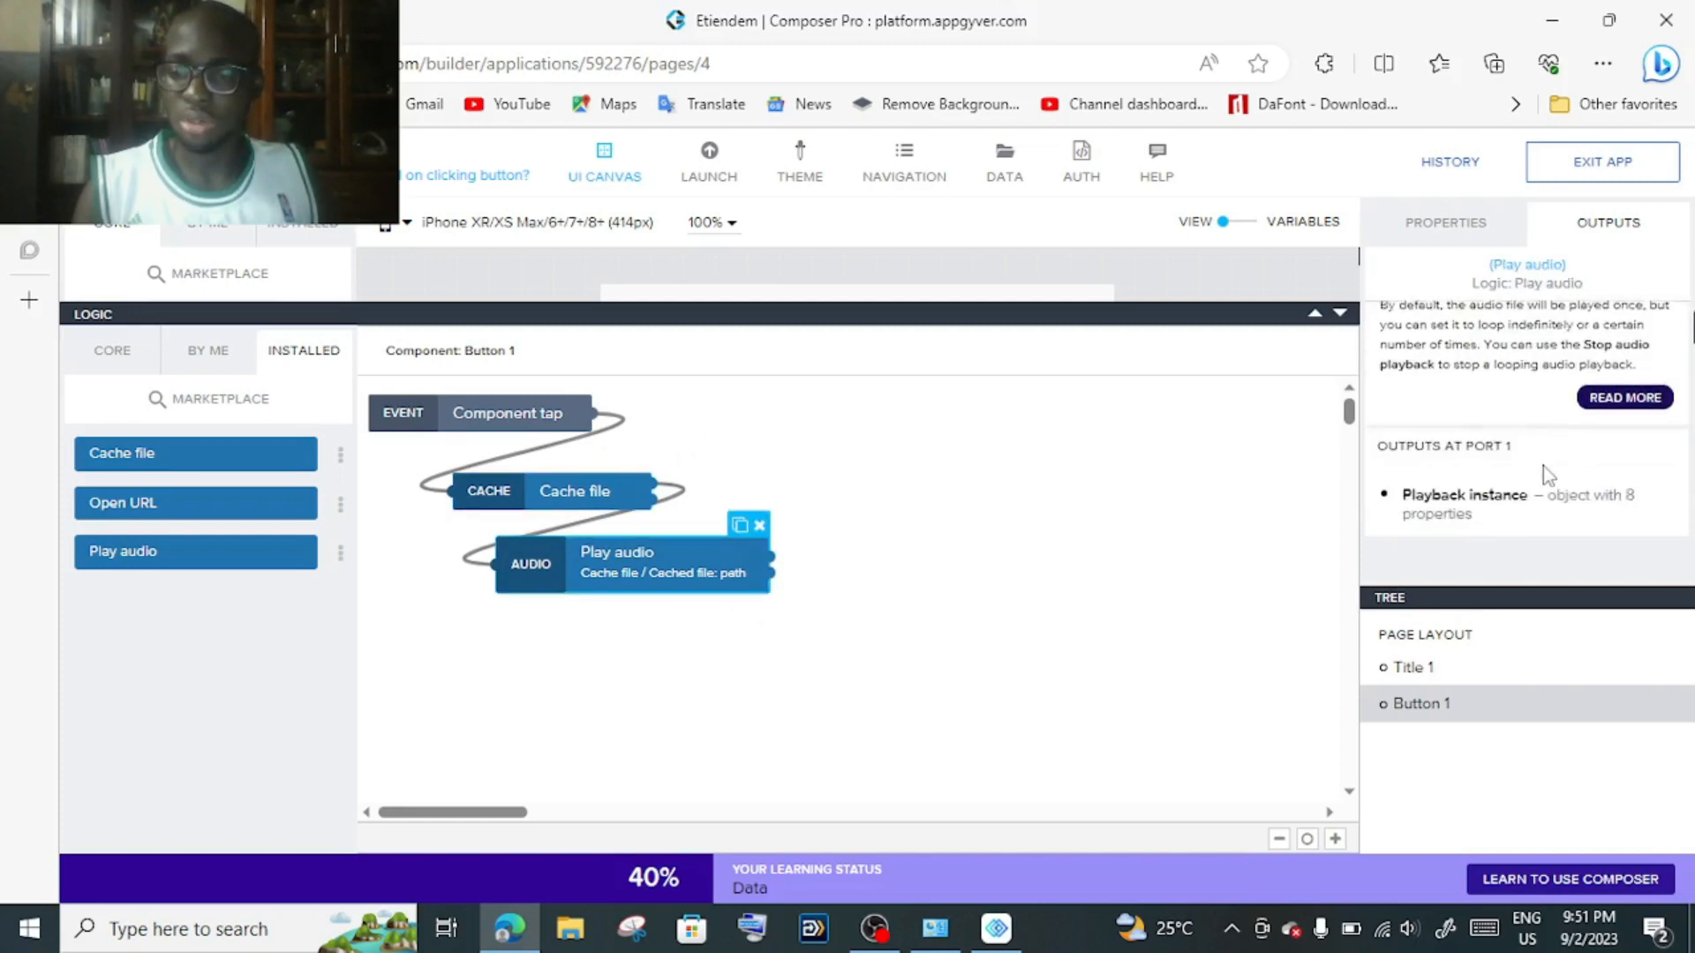
left_click(1445, 226)
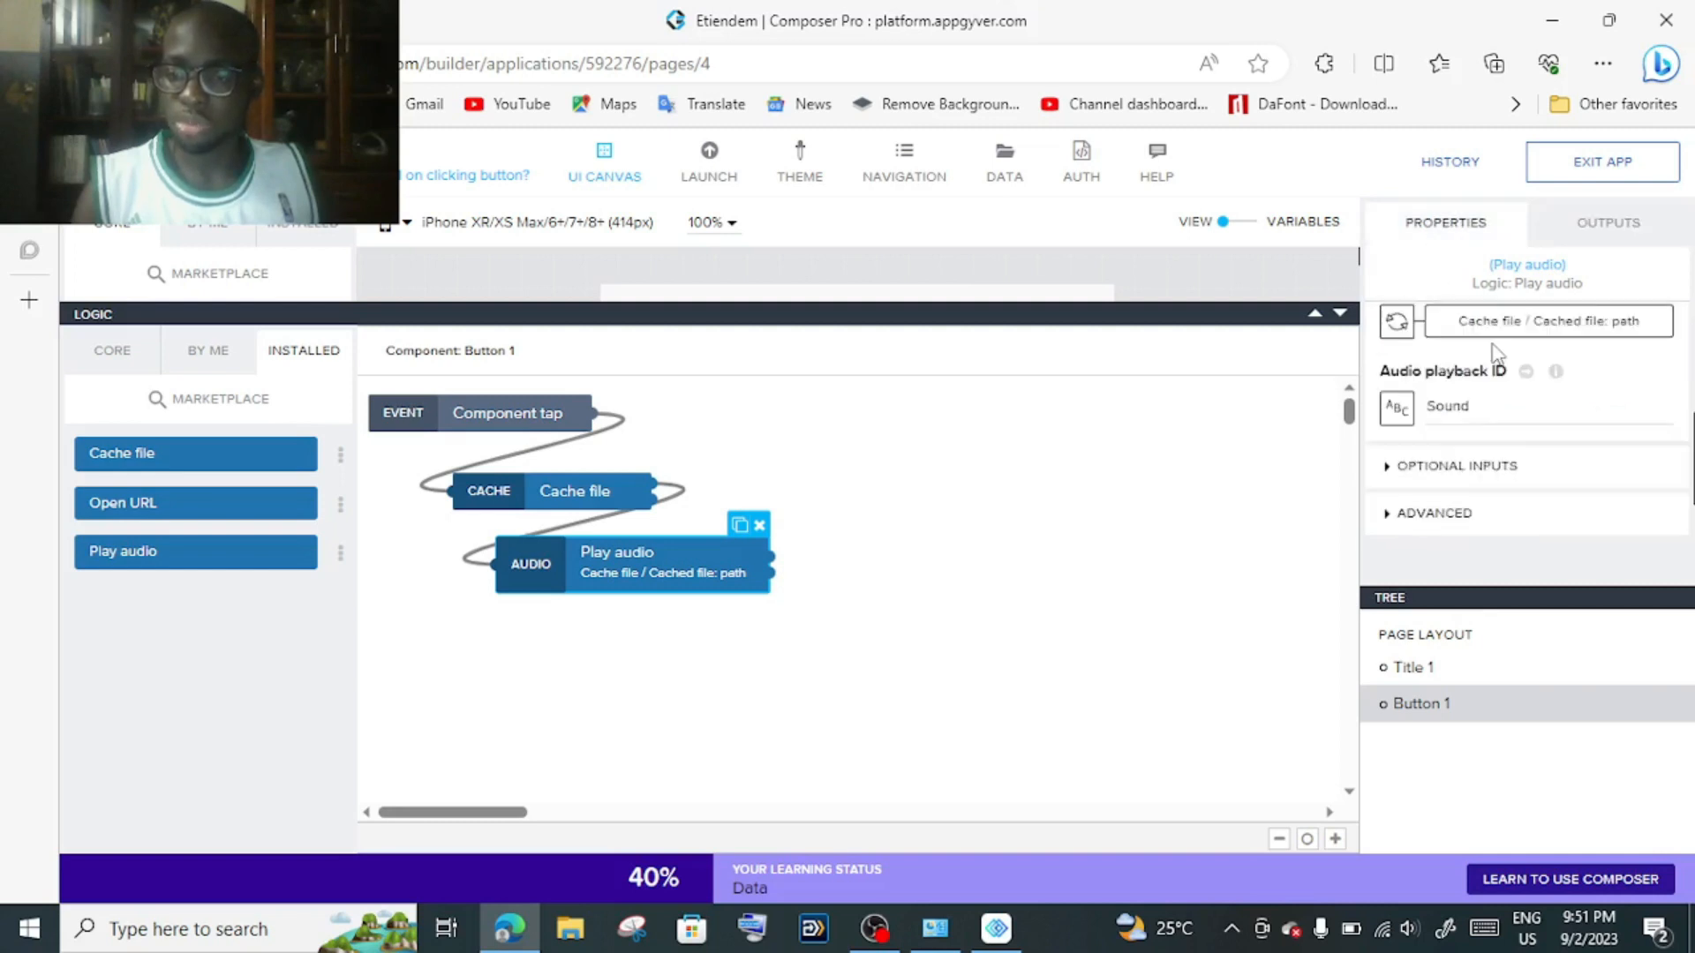
scroll(1494, 353, "up", 1)
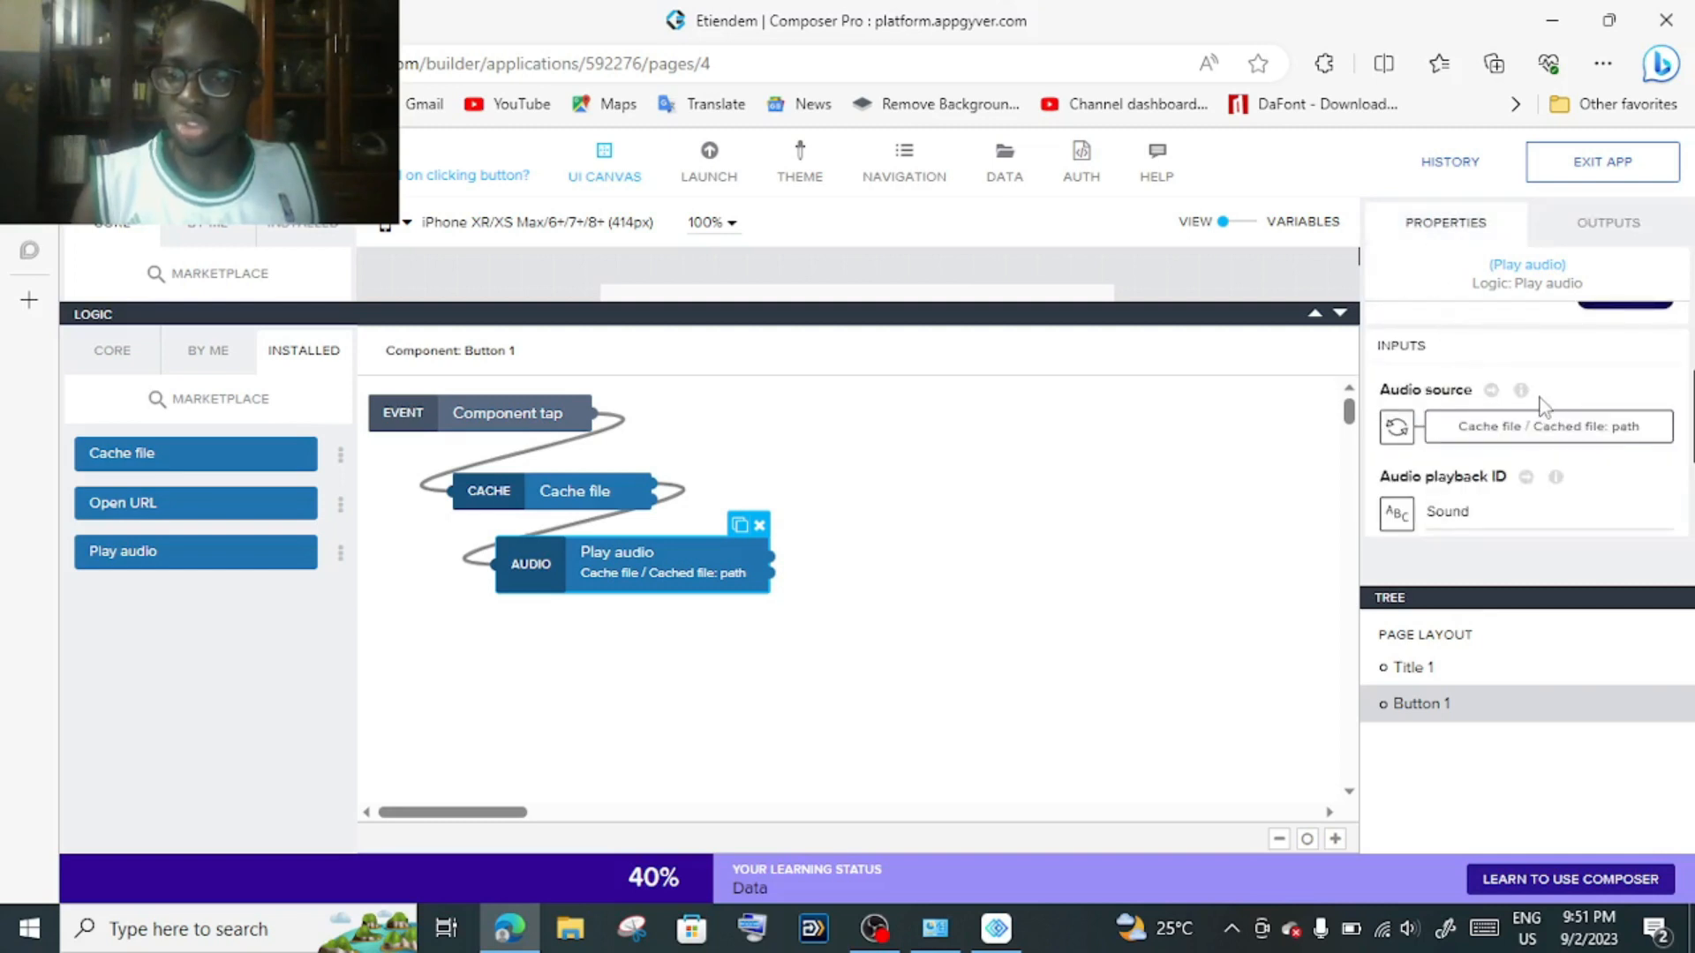
mouse_move(1525, 397)
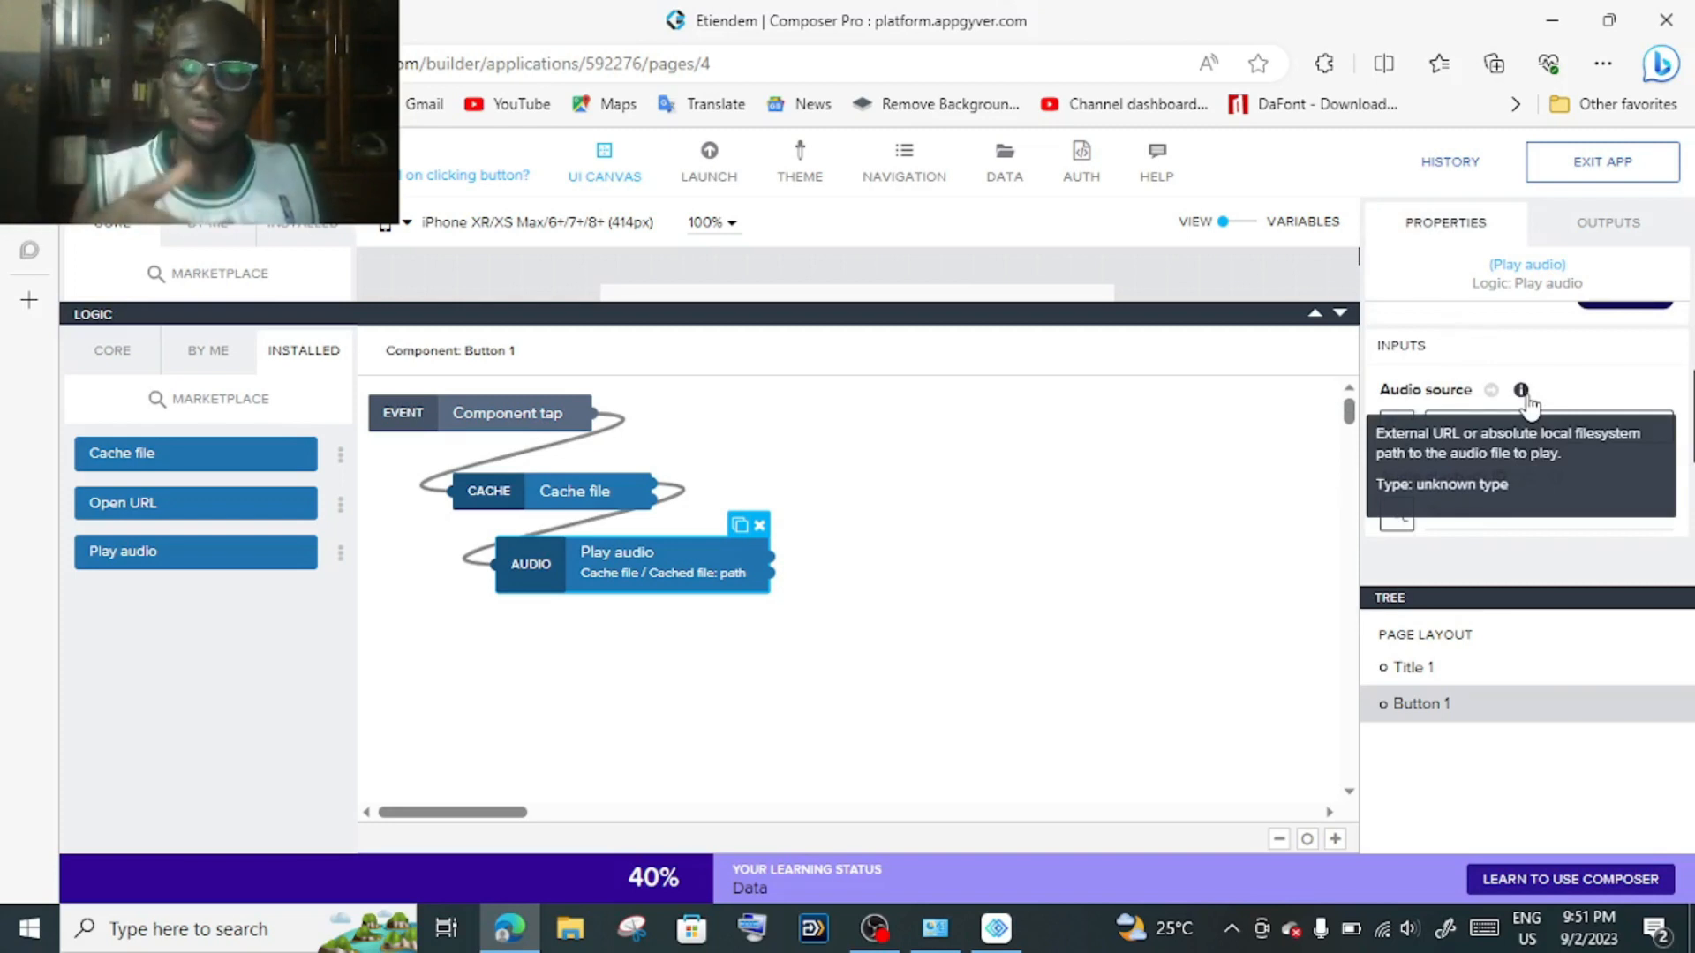
Select the Cache file node's path output as another node's output value in the Play audio source binding, and close it without saving
left_click(1498, 427)
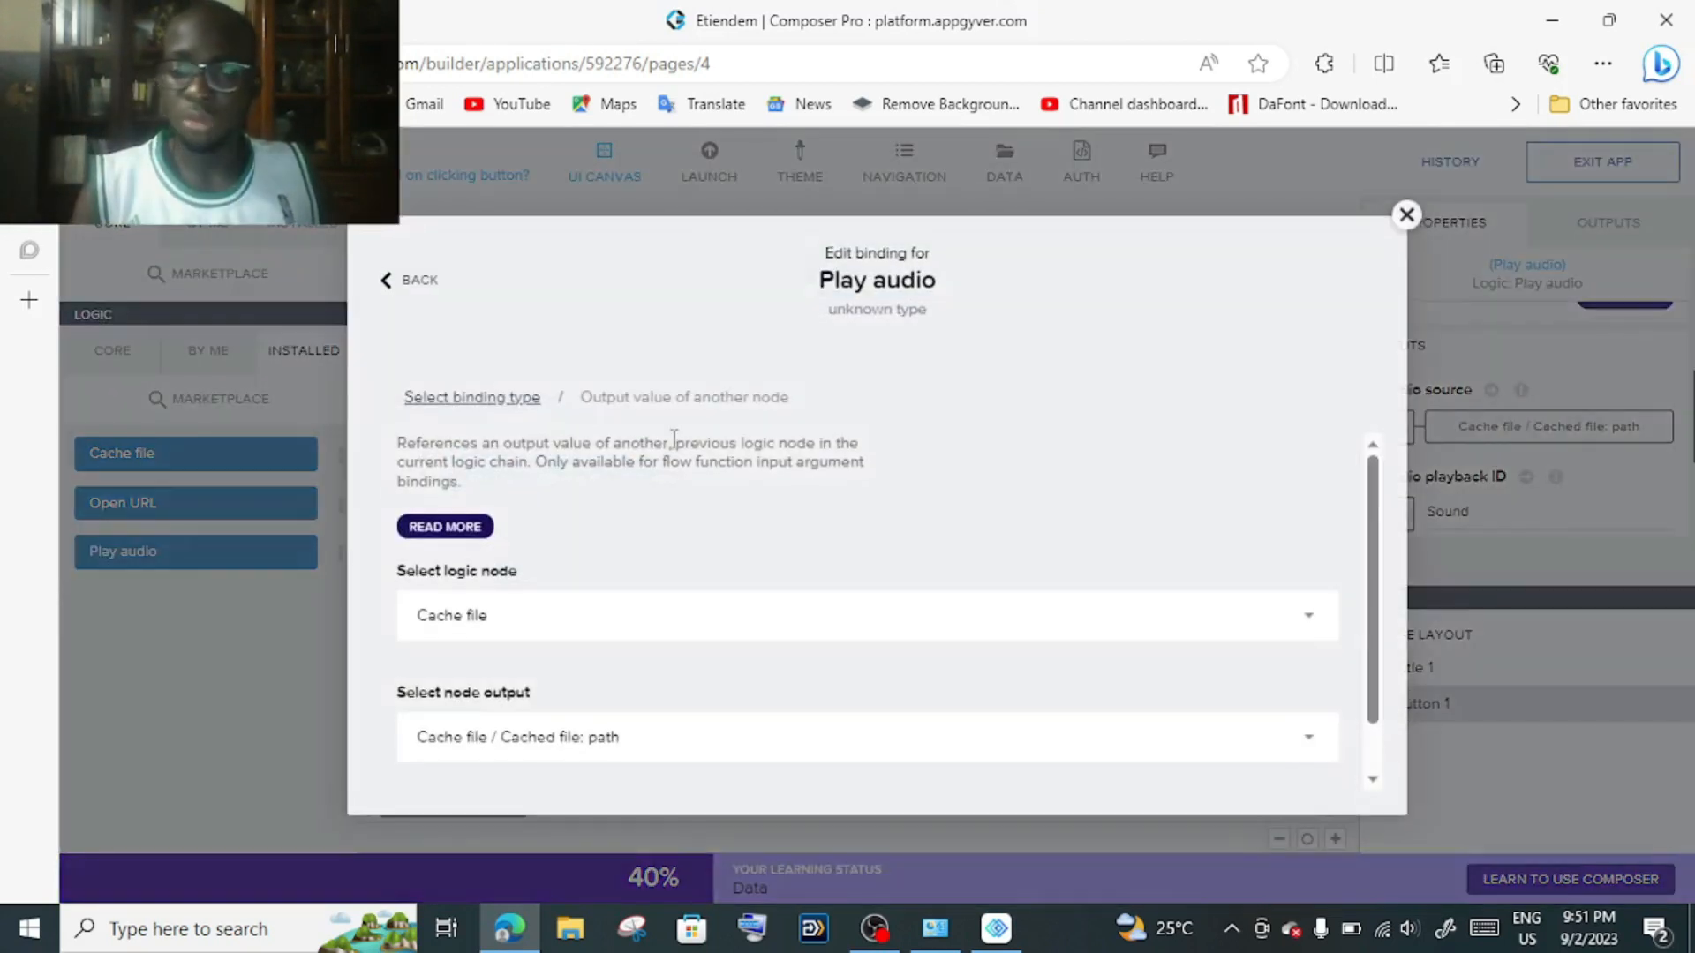
left_click(473, 397)
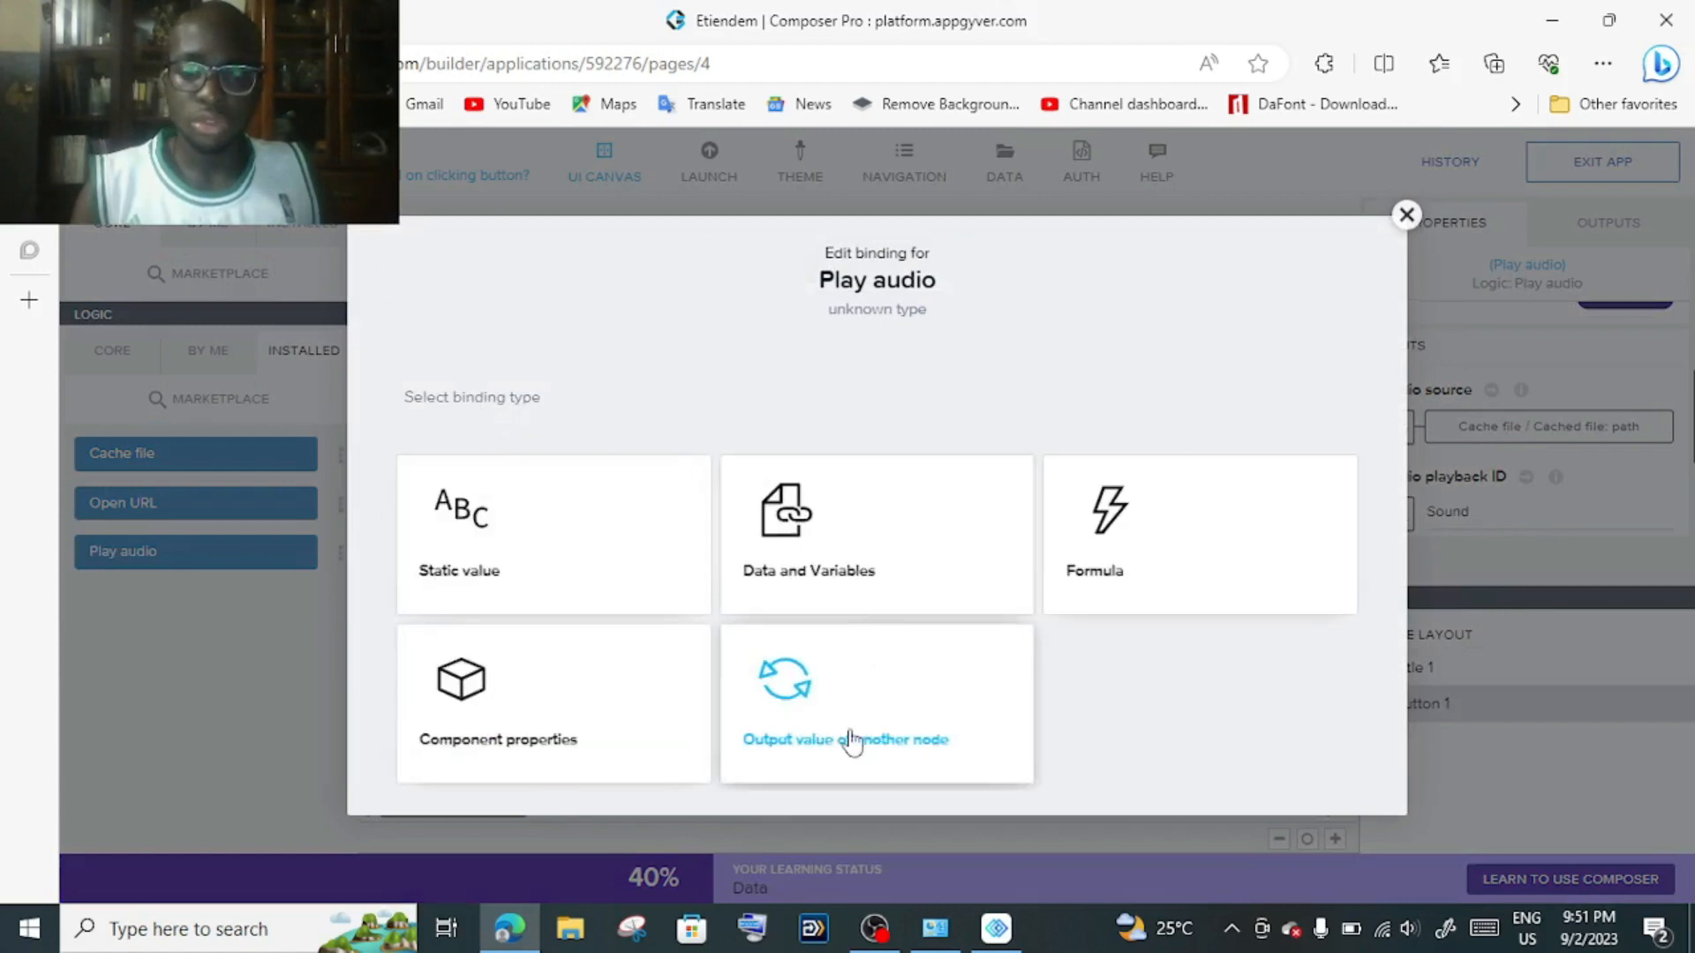
left_click(901, 753)
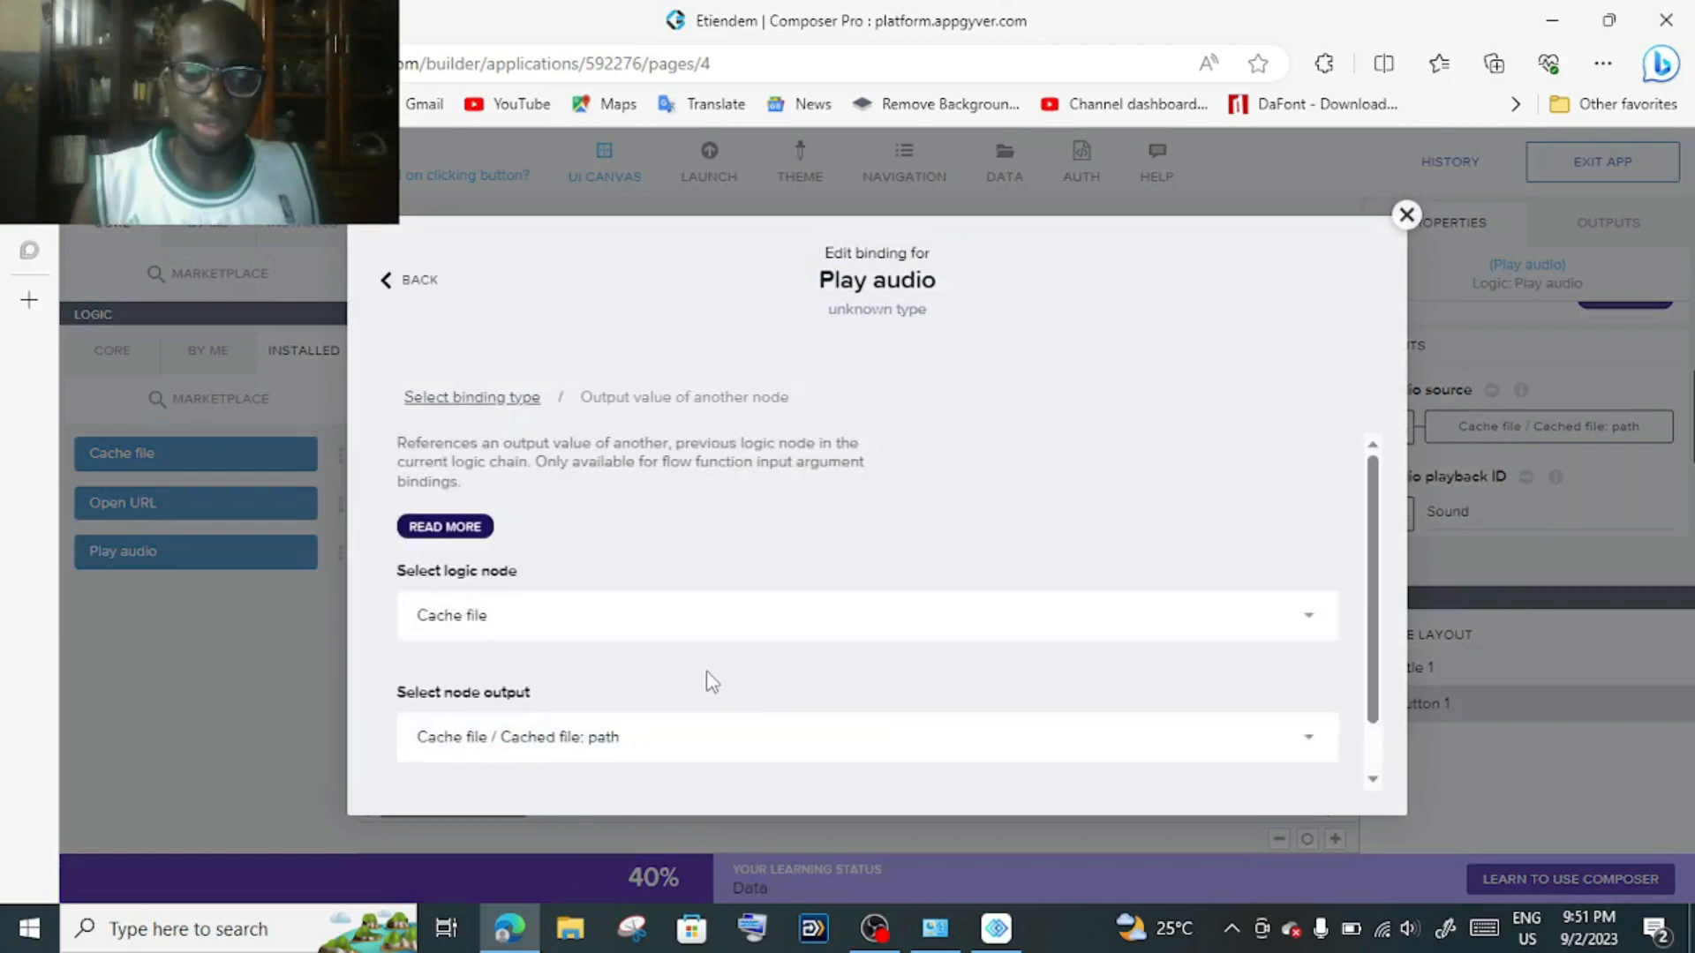
left_click(701, 618)
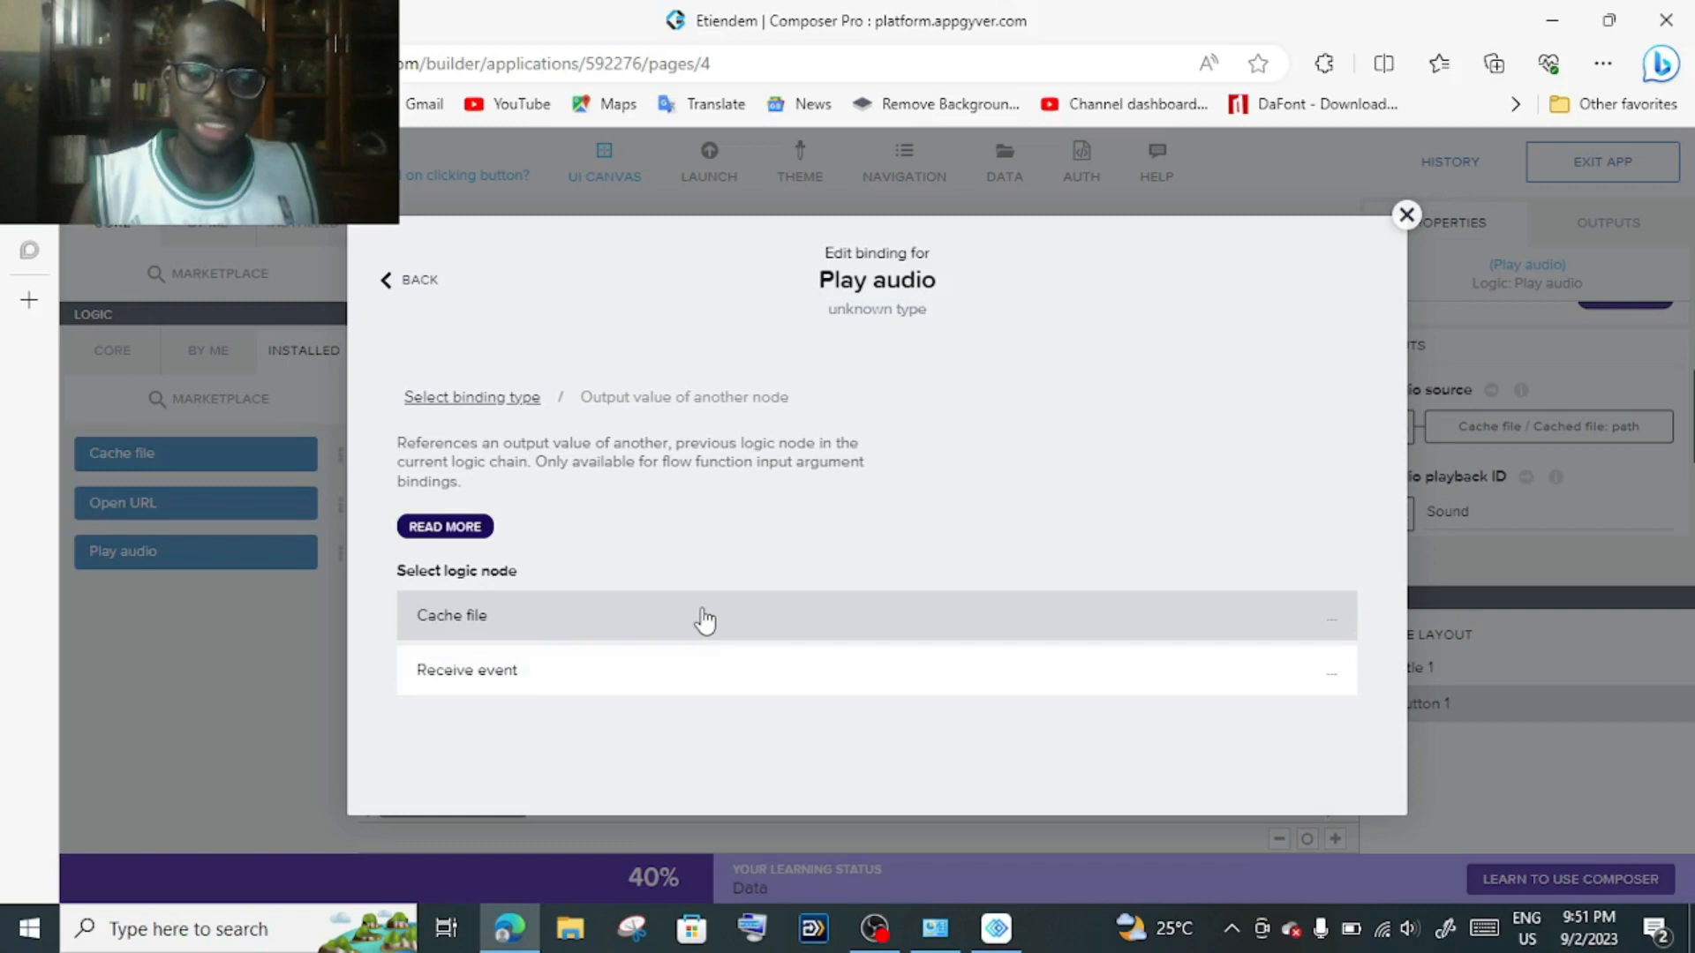
left_click(703, 621)
scroll(682, 742, "down", 3)
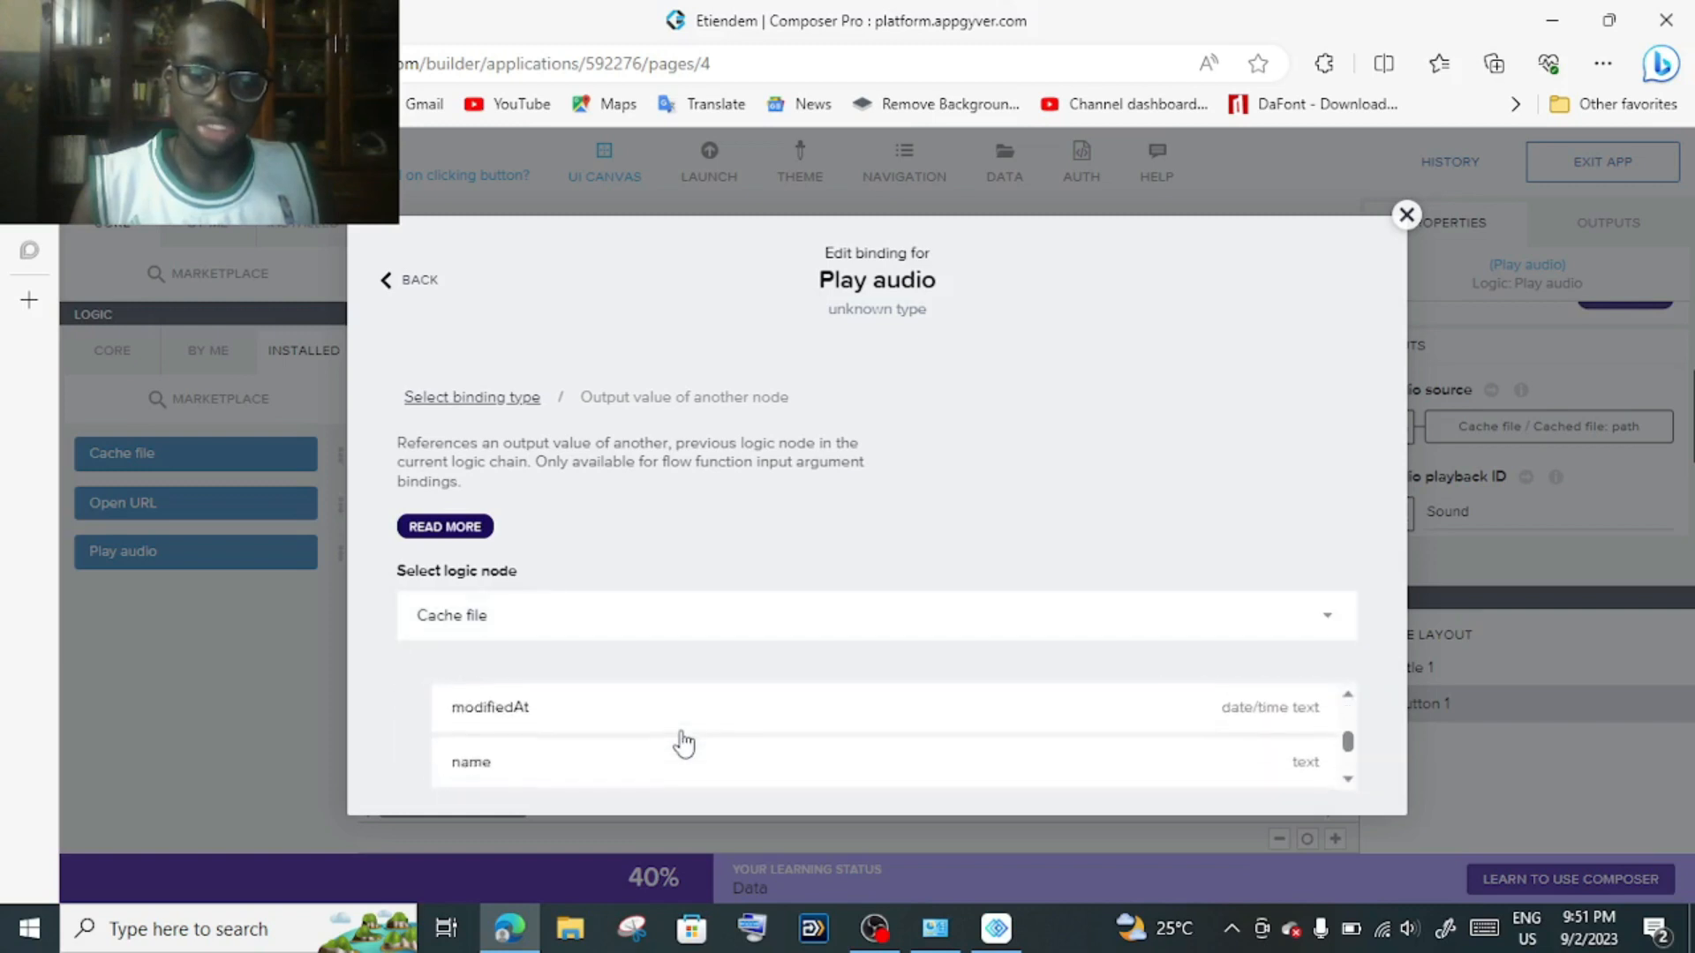
scroll(682, 743, "down", 1)
left_click(590, 745)
scroll(1114, 597, "down", 1)
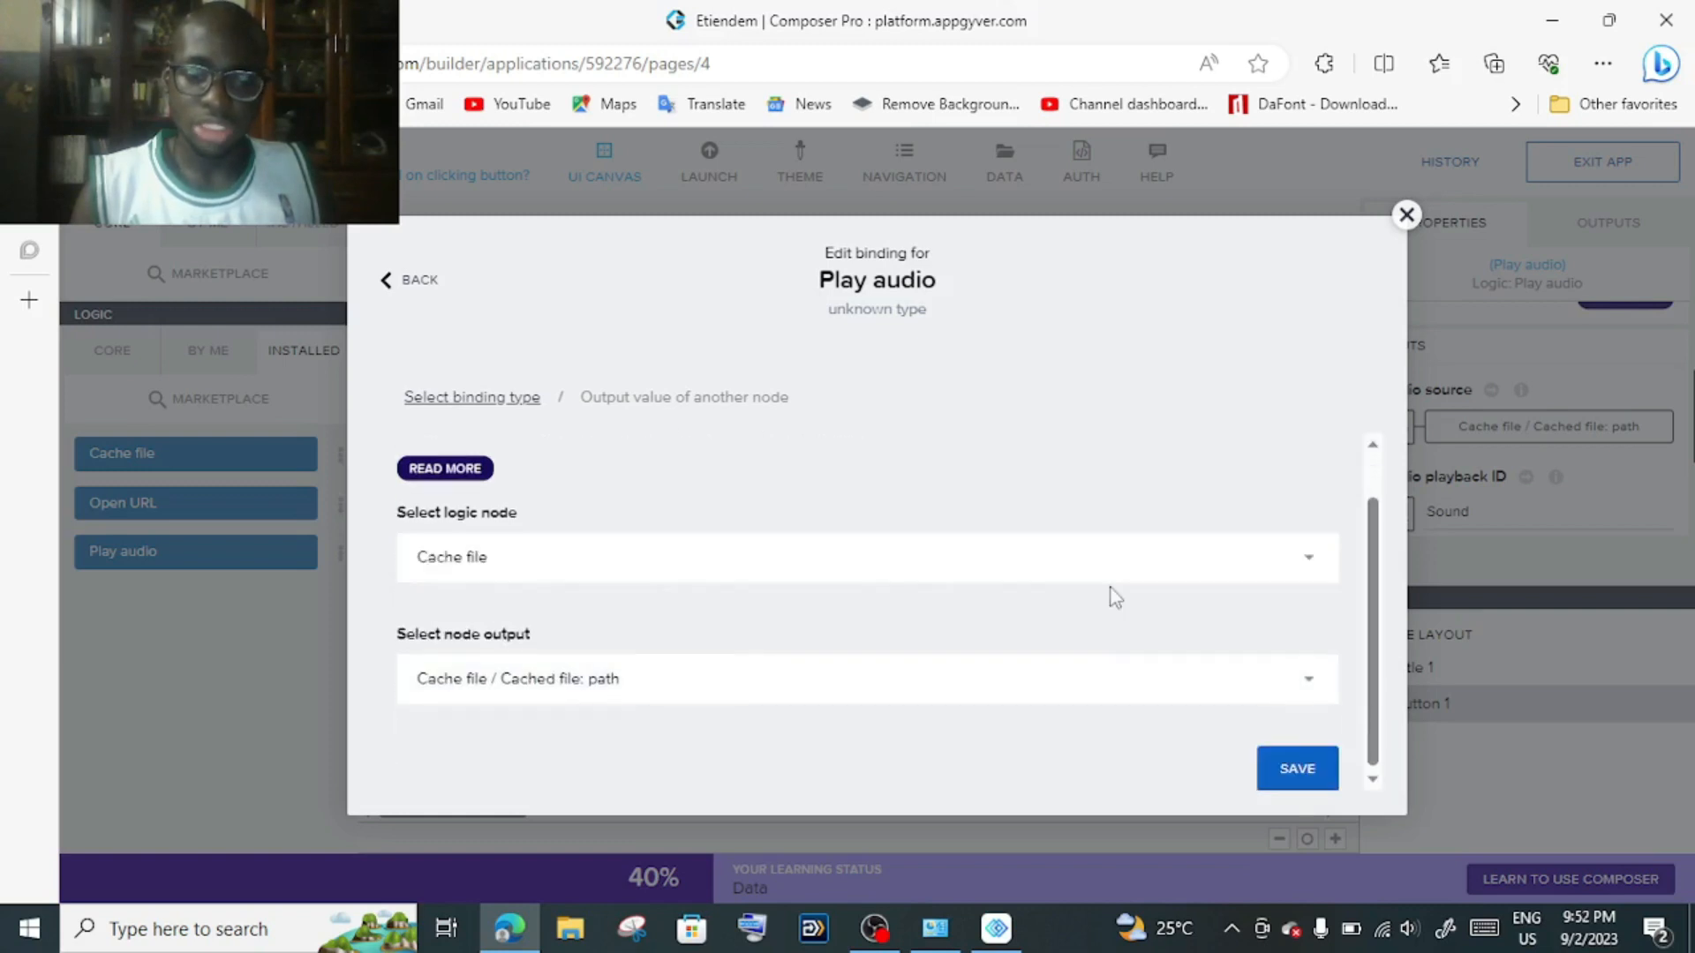
left_click(1405, 213)
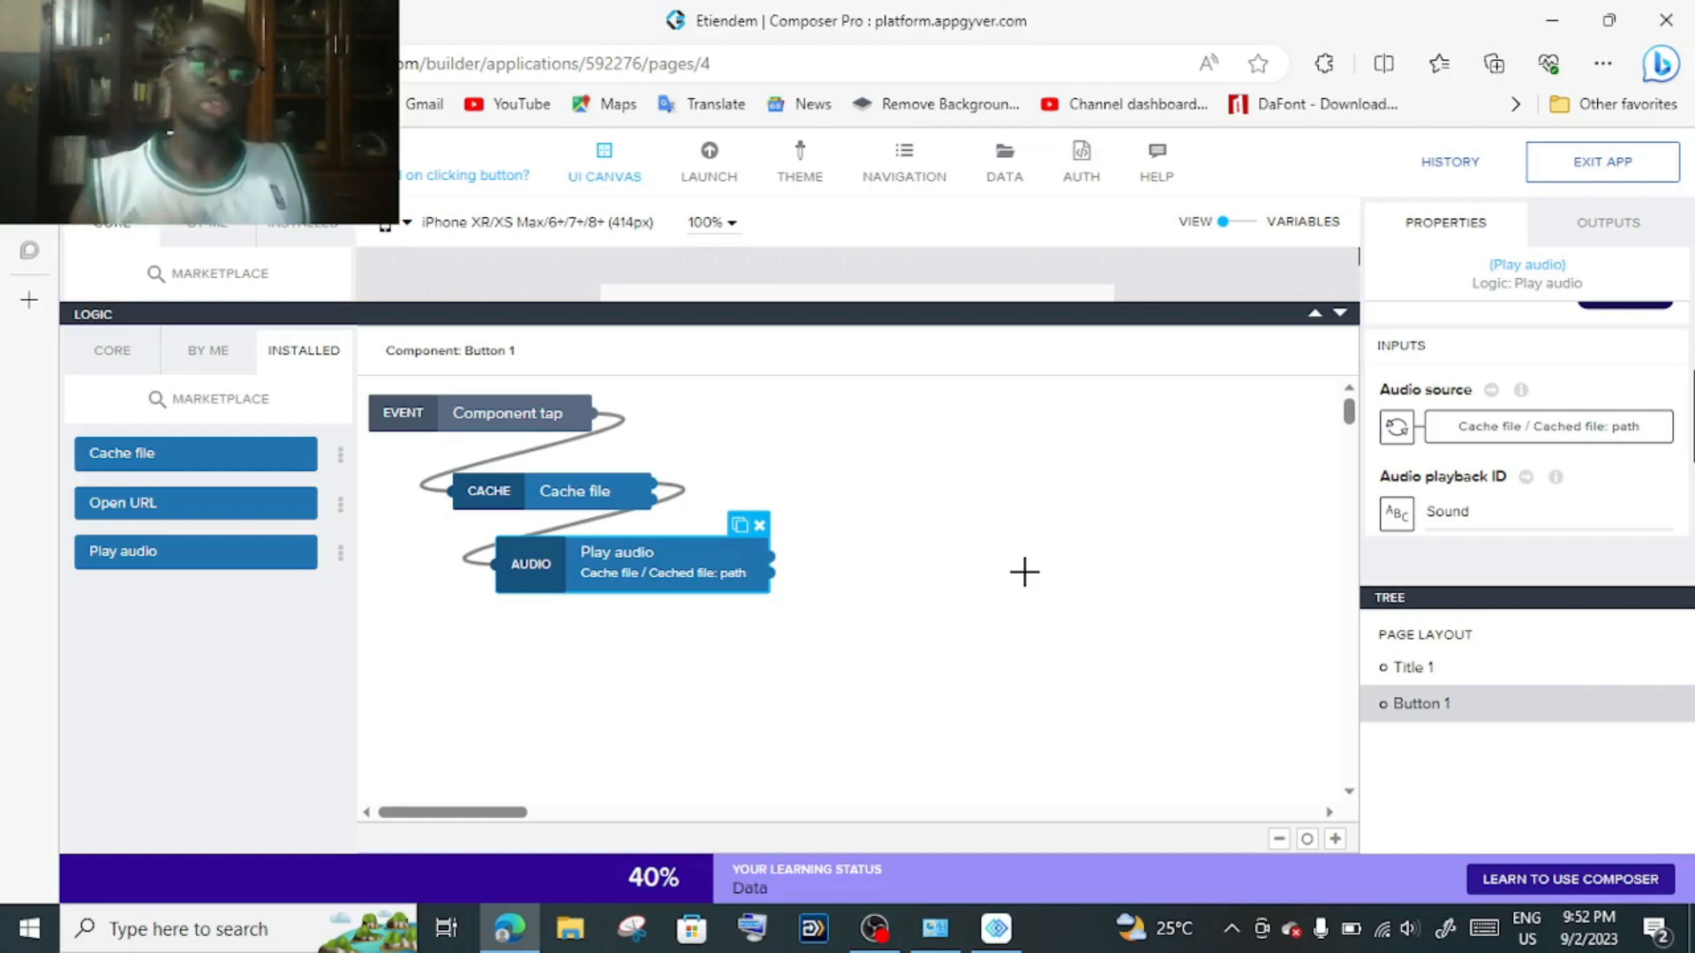
View the button-pressed-38129.mp3 details in Firebase Storage, and return to the button's logic in Composer Pro
left_click(36, 209)
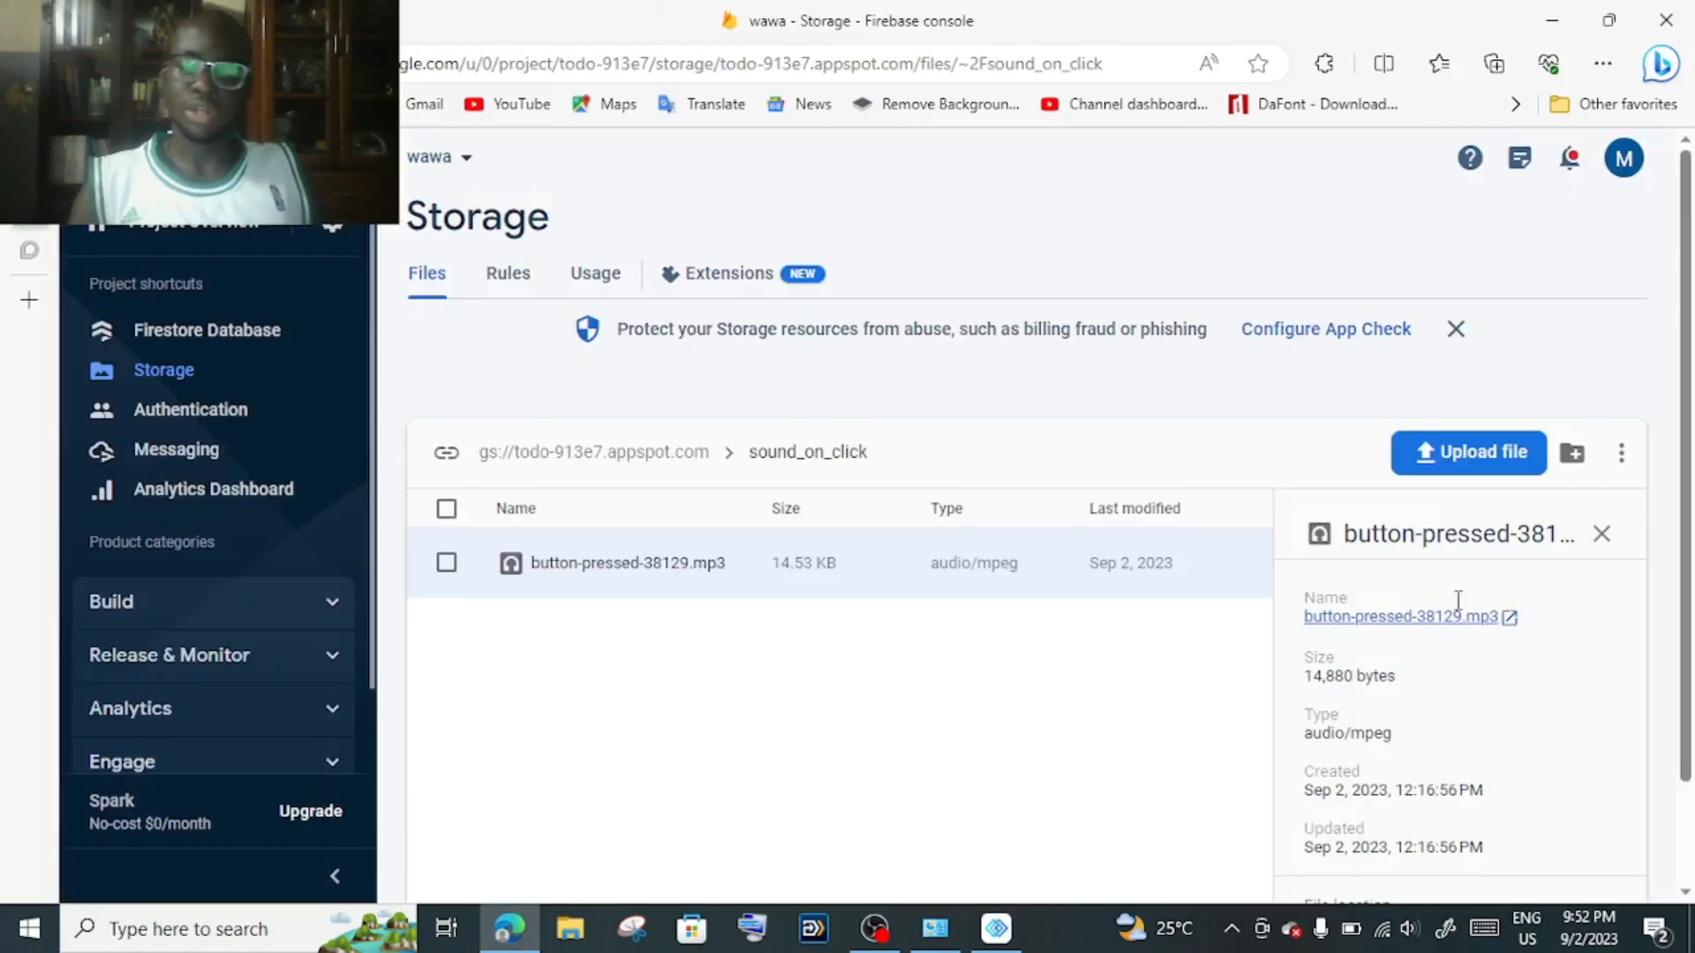
left_click(36, 172)
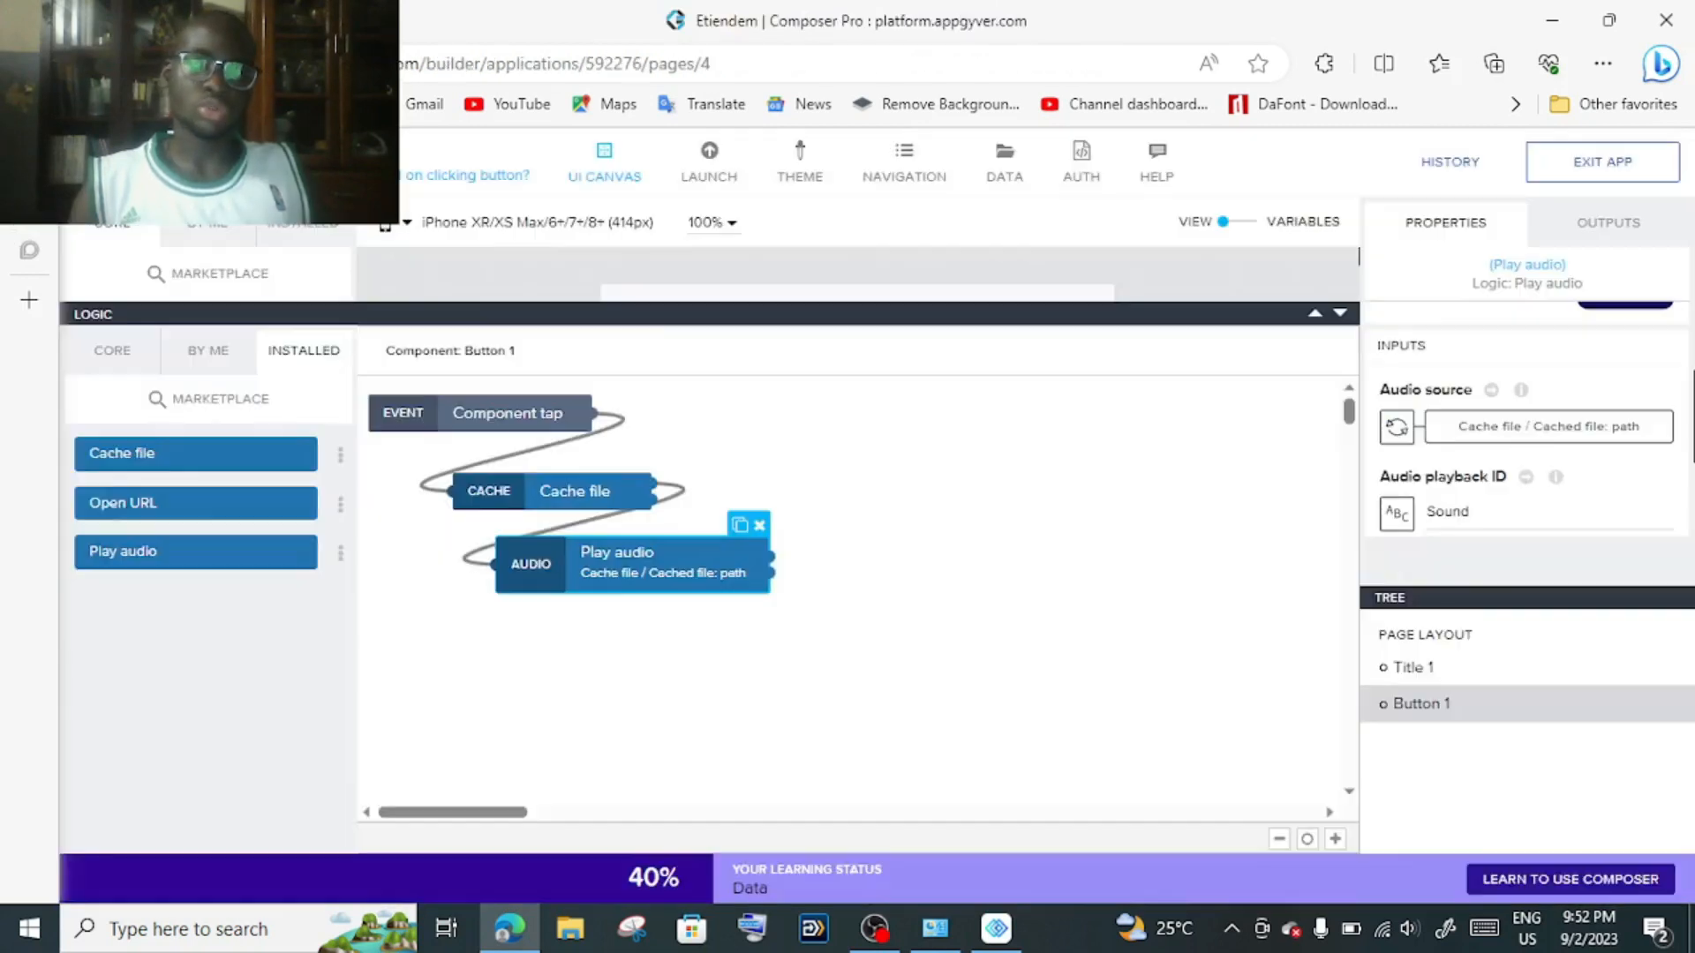